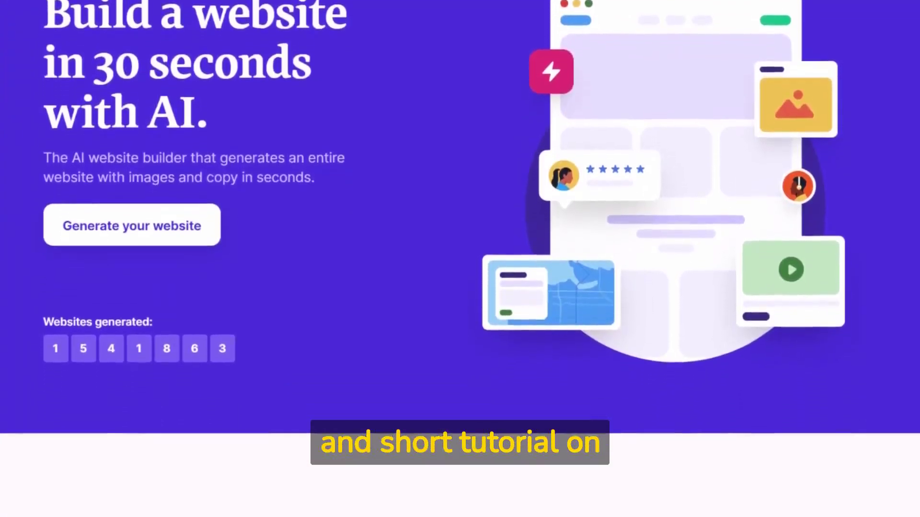
# - Scroll down the durable.co AI website builder landing page toward the login
pyautogui.scroll(-1, 460, 258)
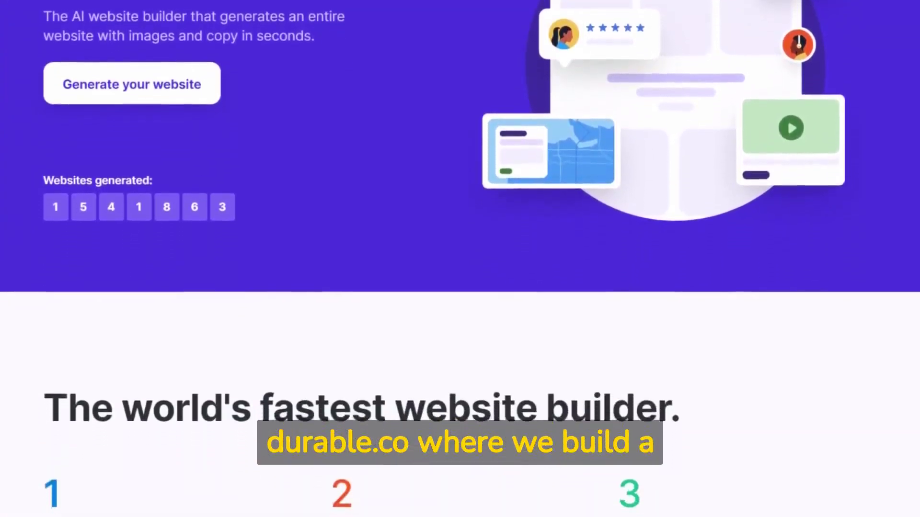
pyautogui.scroll(-2, 459, 258)
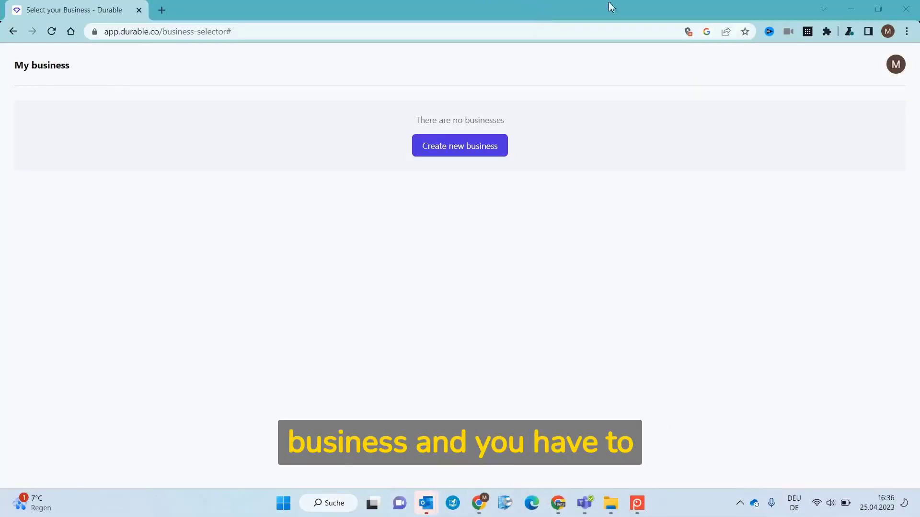
# - Start a new business and choose Lawn Care as its industry
pyautogui.click(459, 147)
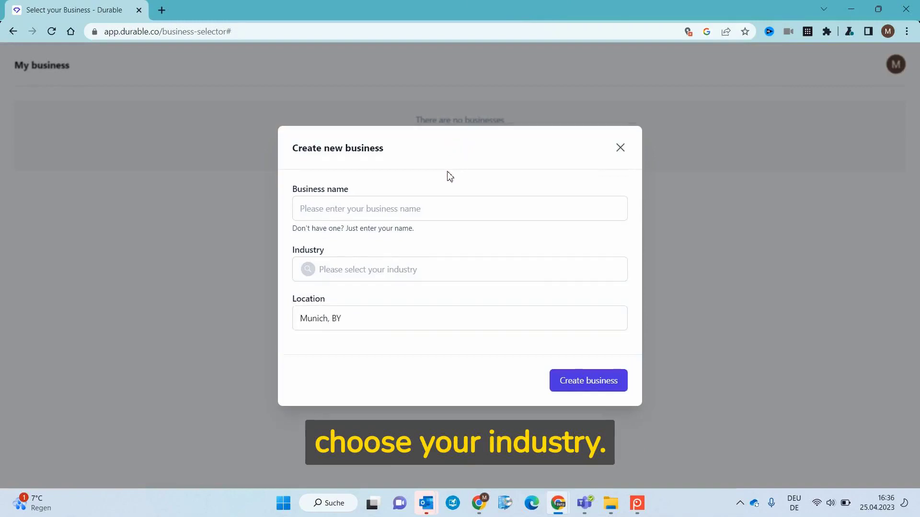
pyautogui.click(406, 269)
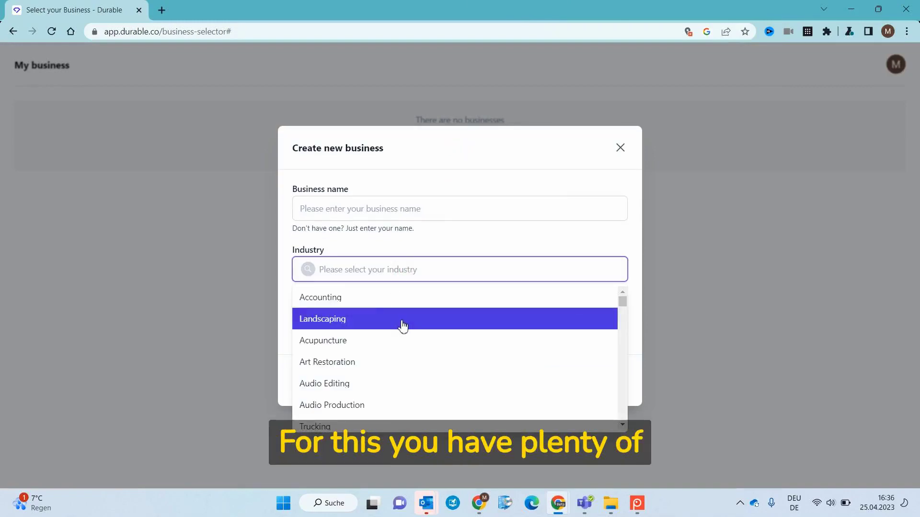
pyautogui.scroll(-1, 402, 326)
pyautogui.scroll(-1, 403, 326)
pyautogui.scroll(-1, 403, 326)
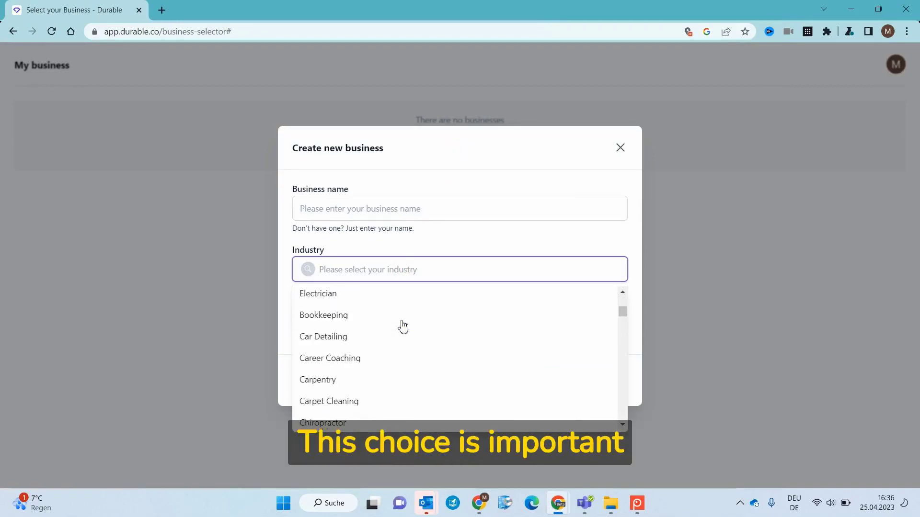
pyautogui.scroll(-1, 403, 326)
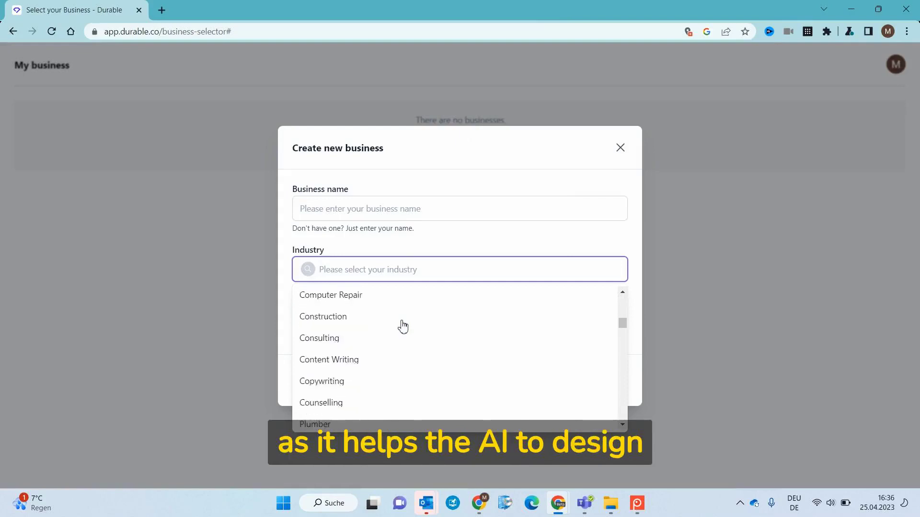
pyautogui.scroll(-1, 402, 326)
pyautogui.scroll(-6, 402, 326)
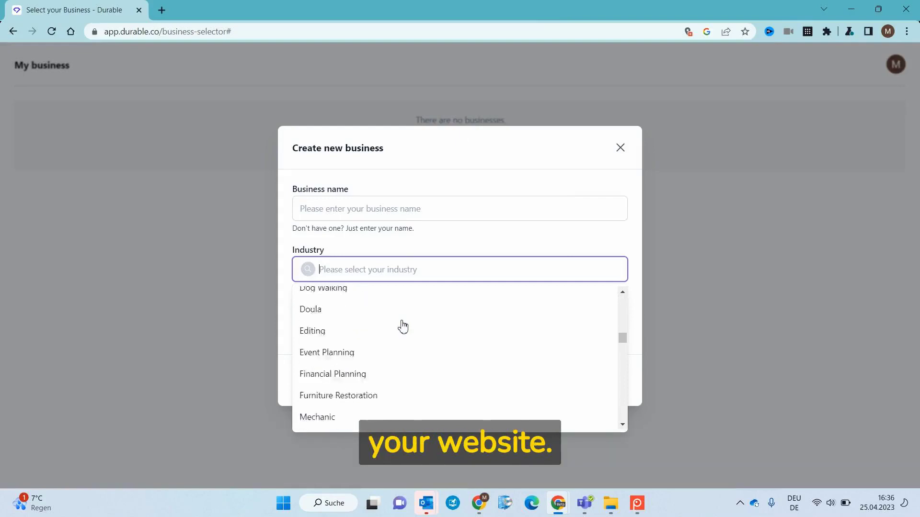
pyautogui.scroll(2, 402, 326)
pyautogui.scroll(1, 402, 327)
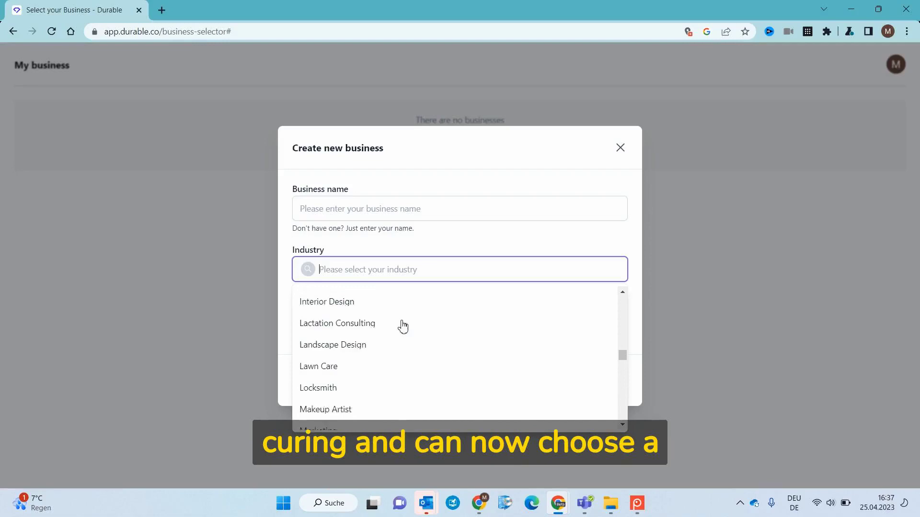
pyautogui.click(304, 382)
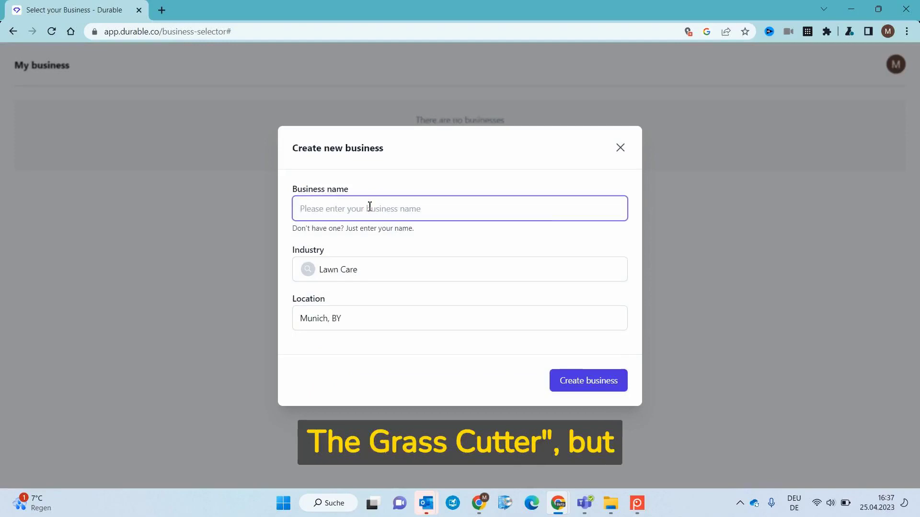
# - Name the business 'The Grass Cutter' and set its location to New York State, USA
pyautogui.write('The Grass')
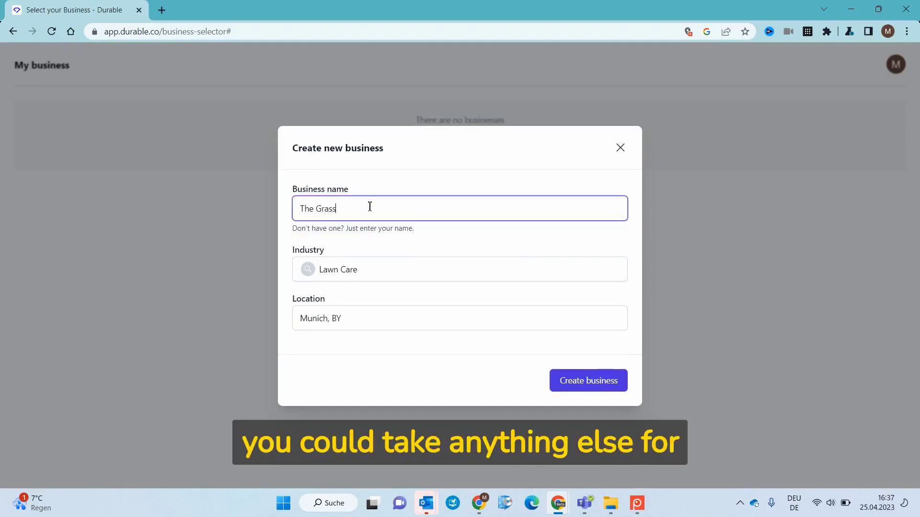
pyautogui.write(' Cutter')
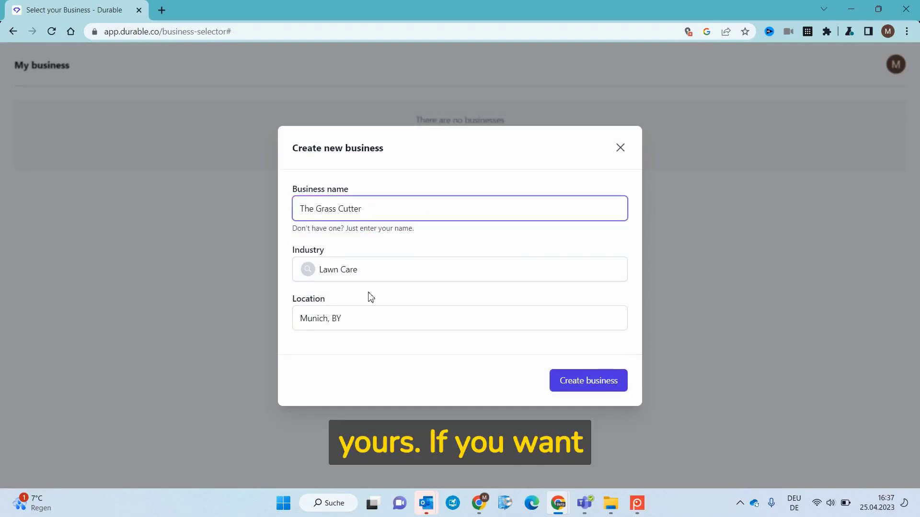
pyautogui.click(357, 320)
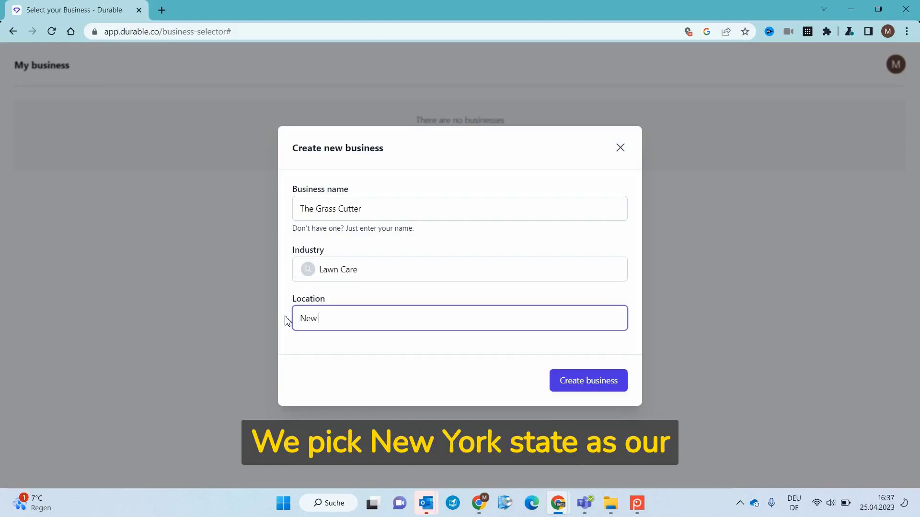
pyautogui.write('York')
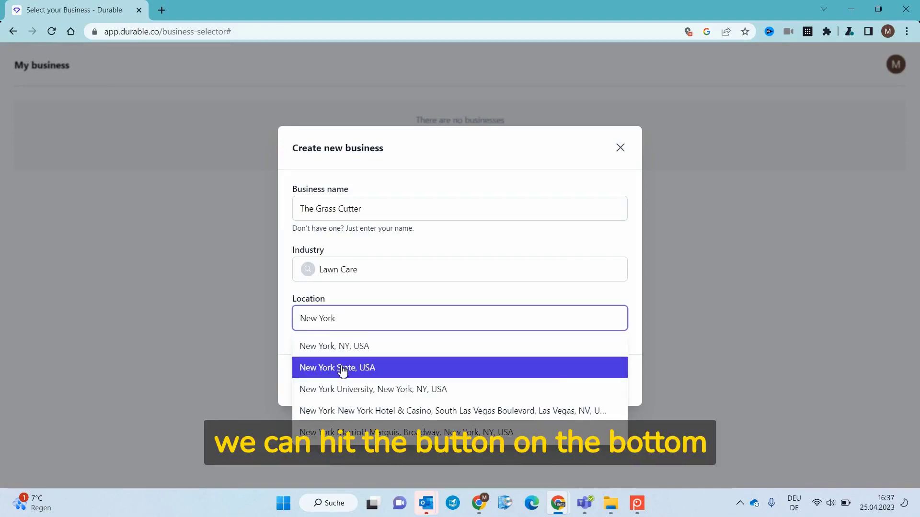
pyautogui.click(341, 367)
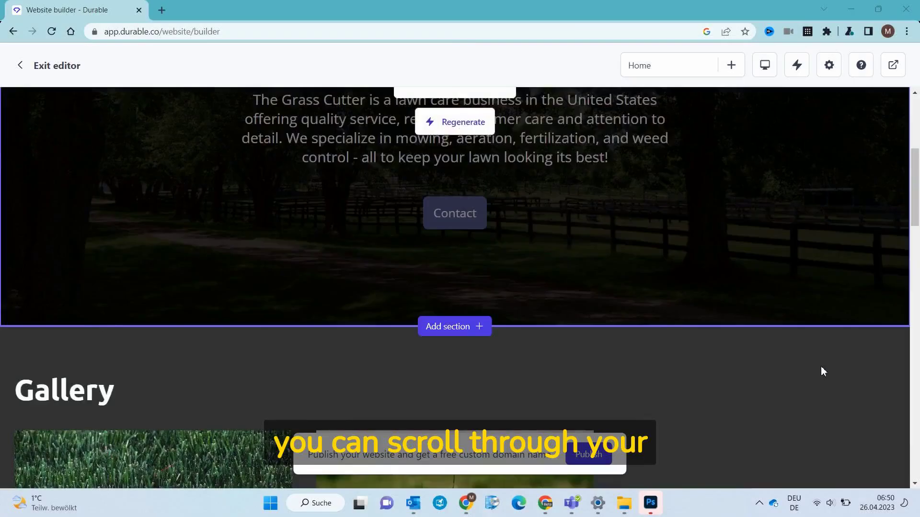
# - Scroll through the generated lawn-care site's gallery, About and hero sections in the editor
pyautogui.scroll(-10, 821, 366)
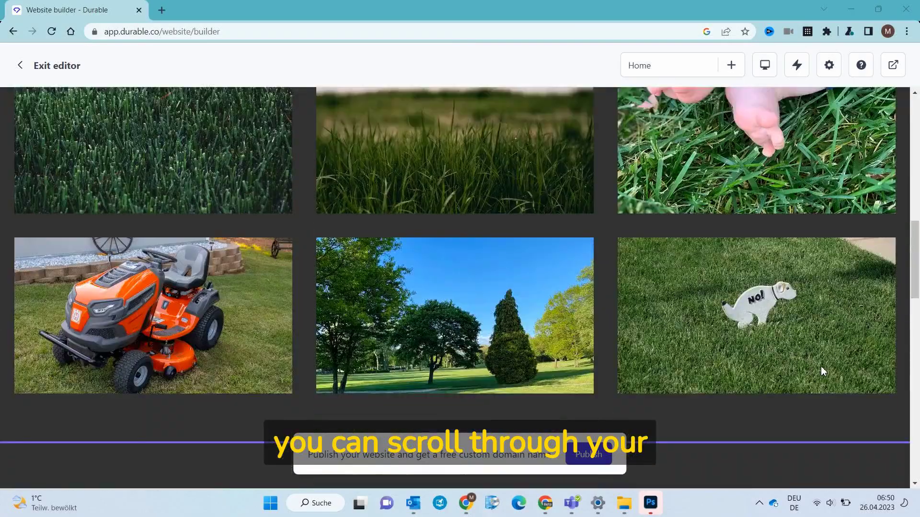
pyautogui.scroll(-11, 822, 367)
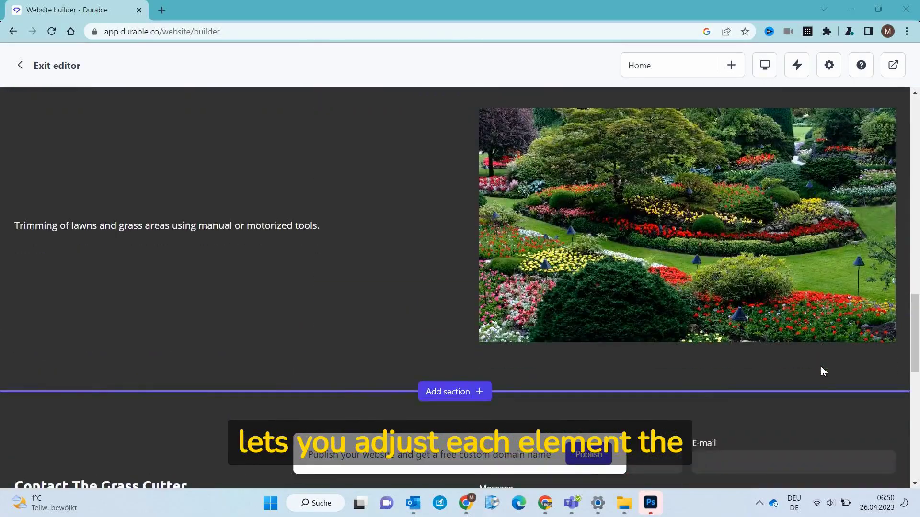
pyautogui.scroll(-5, 821, 371)
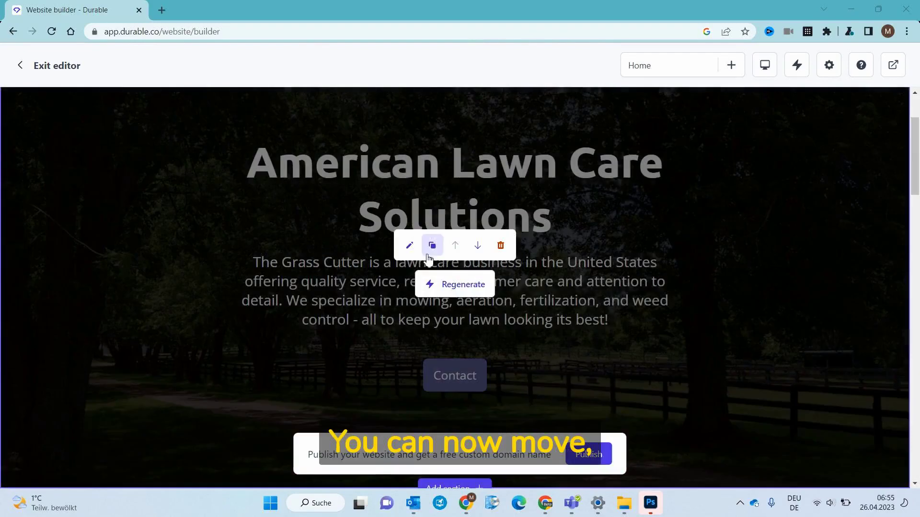
# - Replace 'United States' in the banner subtext with 'stete of New York'
pyautogui.click(407, 245)
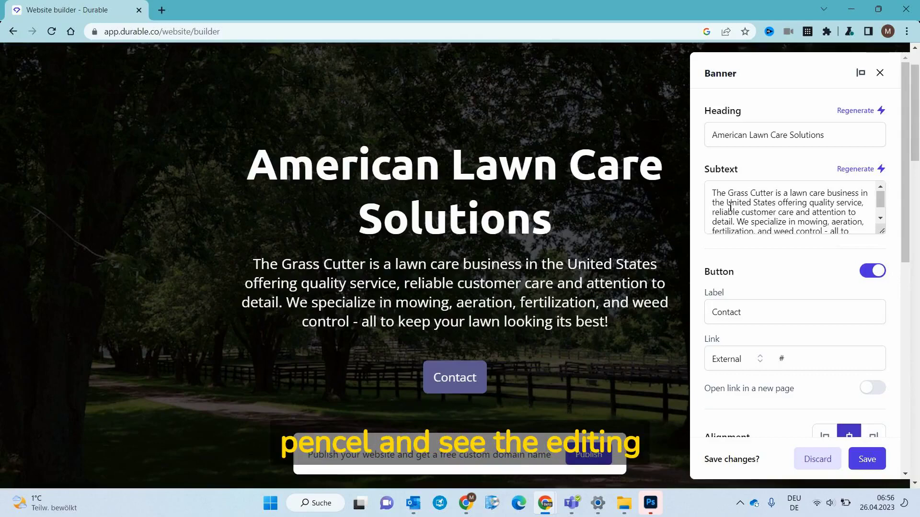
pyautogui.moveTo(752, 203); pyautogui.dragTo(775, 204)
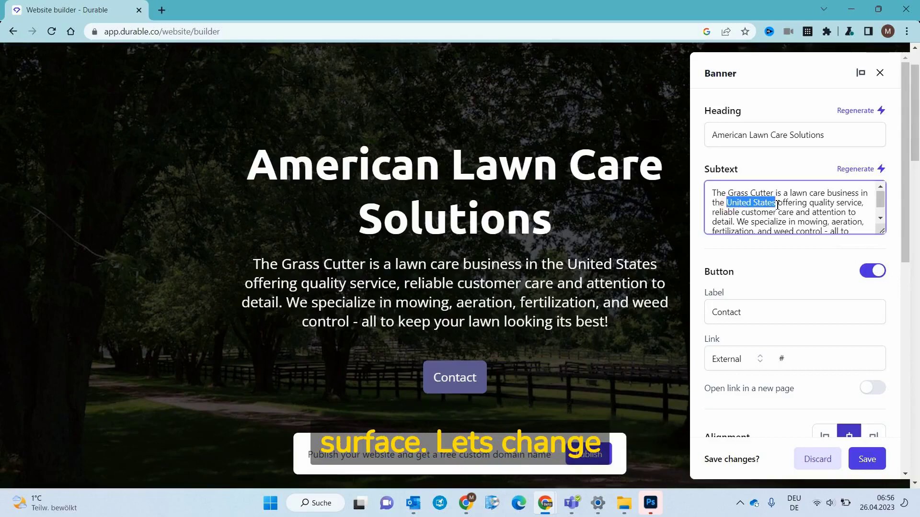
pyautogui.write('stete')
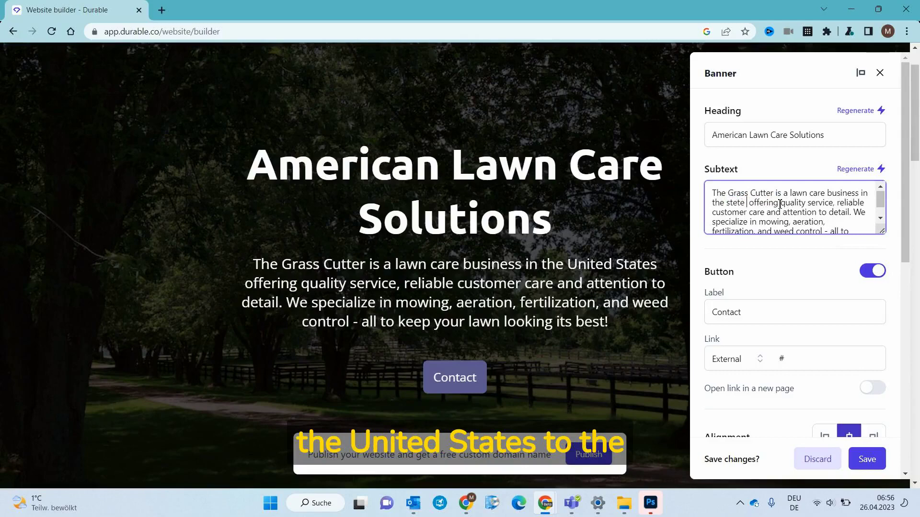
pyautogui.write(' of New Yor')
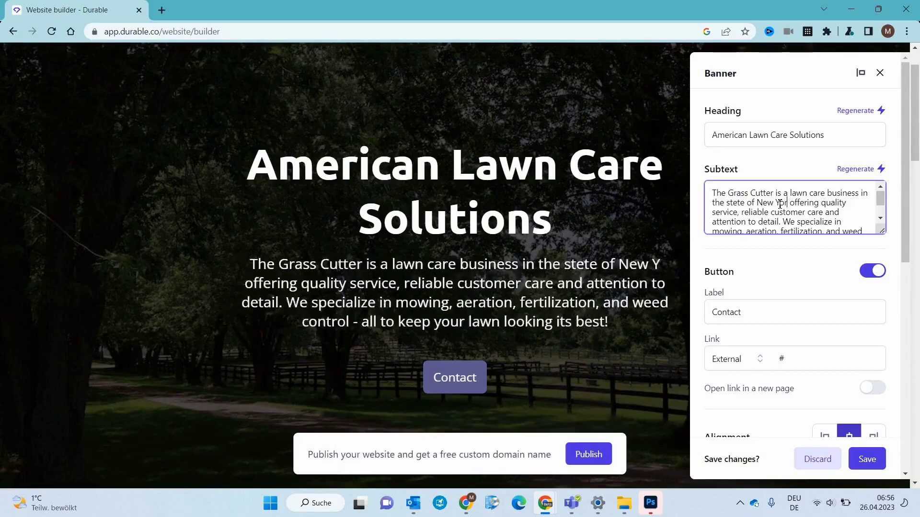
pyautogui.write('k')
pyautogui.scroll(-1, 793, 268)
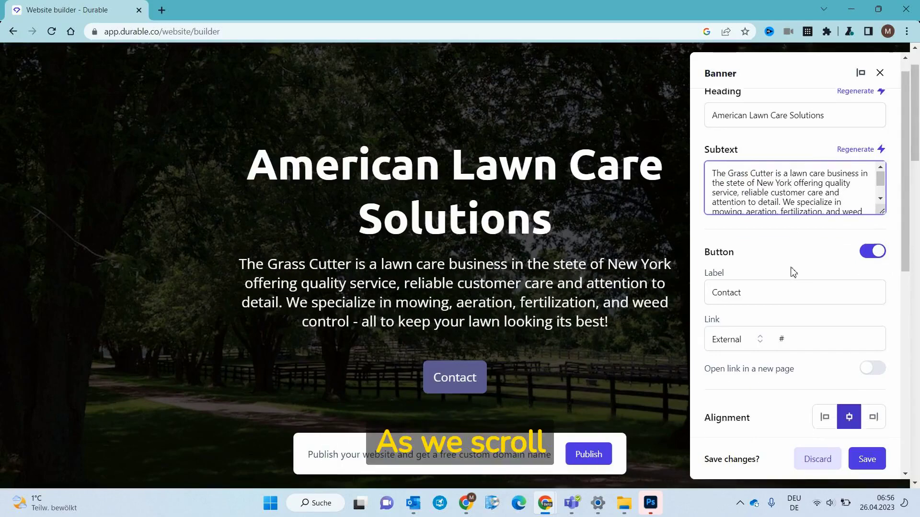
pyautogui.scroll(-6, 793, 269)
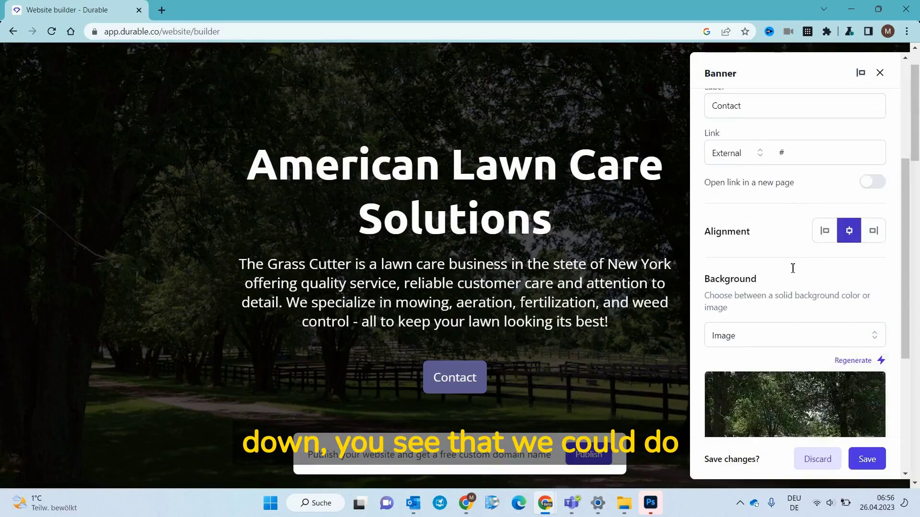
pyautogui.scroll(-1, 793, 273)
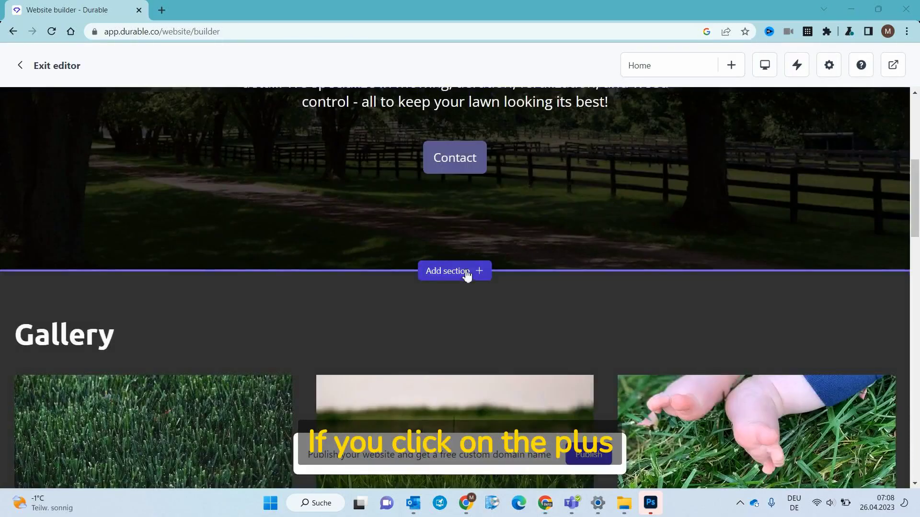
# - Browse the Add section block list down to the Apps cards
pyautogui.click(466, 271)
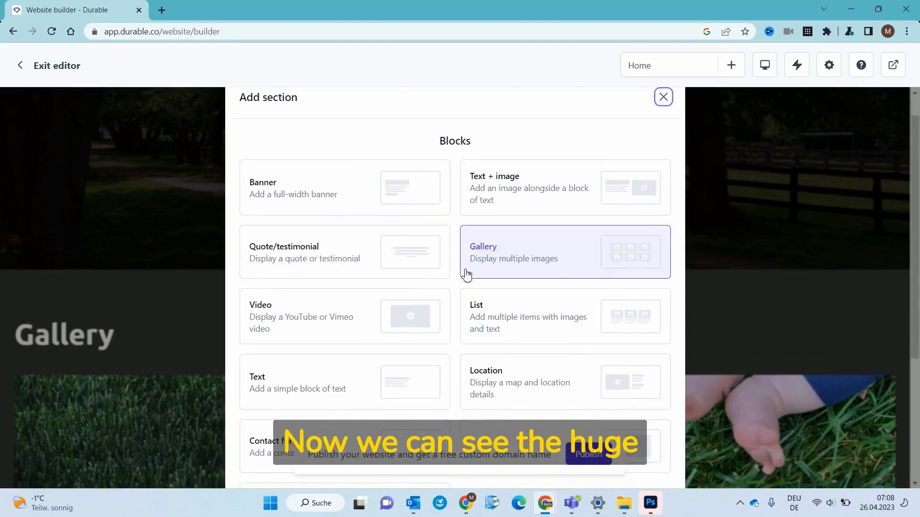
pyautogui.scroll(-3, 442, 283)
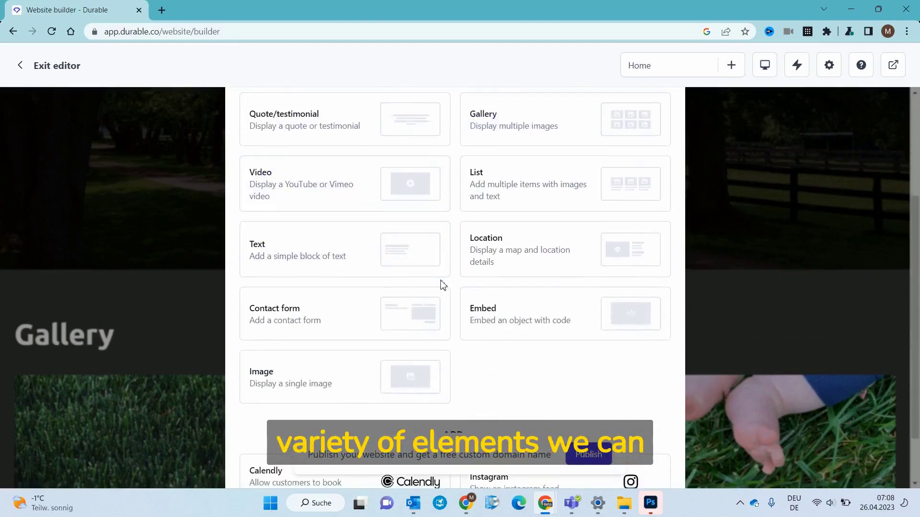
pyautogui.scroll(-2, 443, 286)
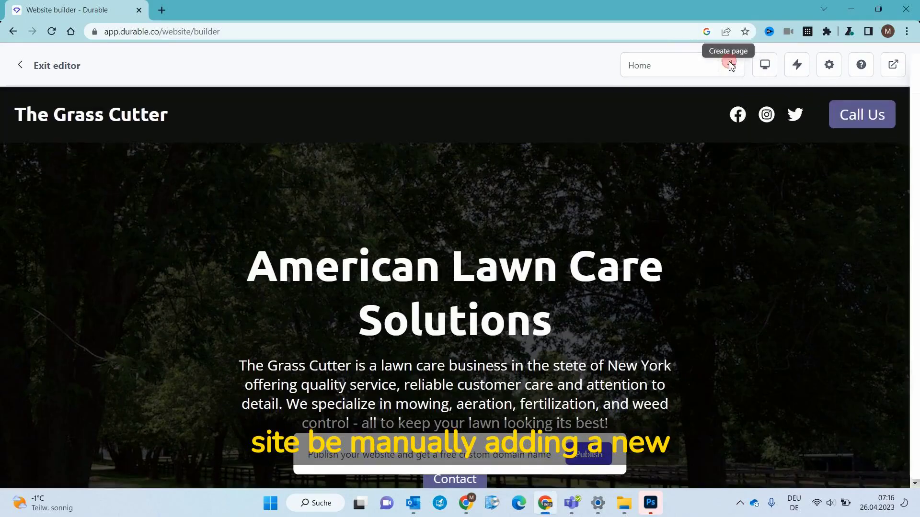
# - Review the options for creating a new site page
pyautogui.click(732, 65)
pyautogui.scroll(-5, 763, 190)
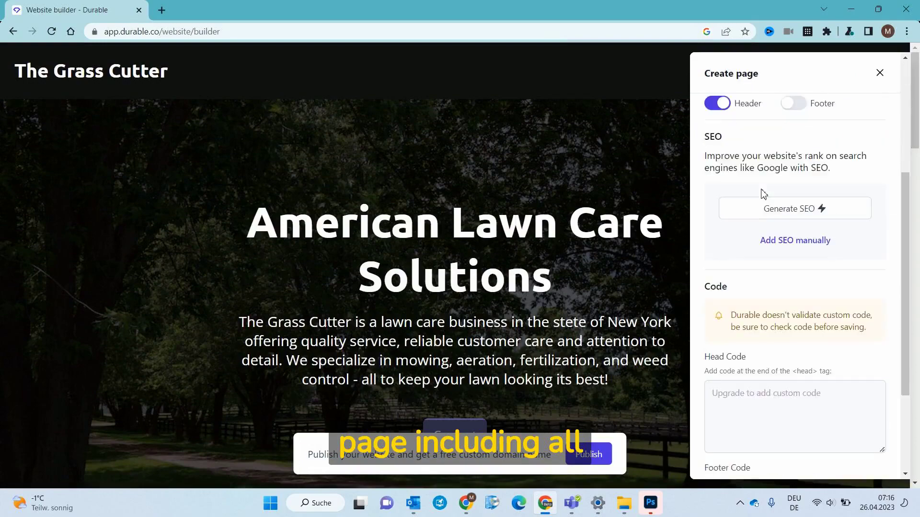
pyautogui.scroll(-2, 761, 192)
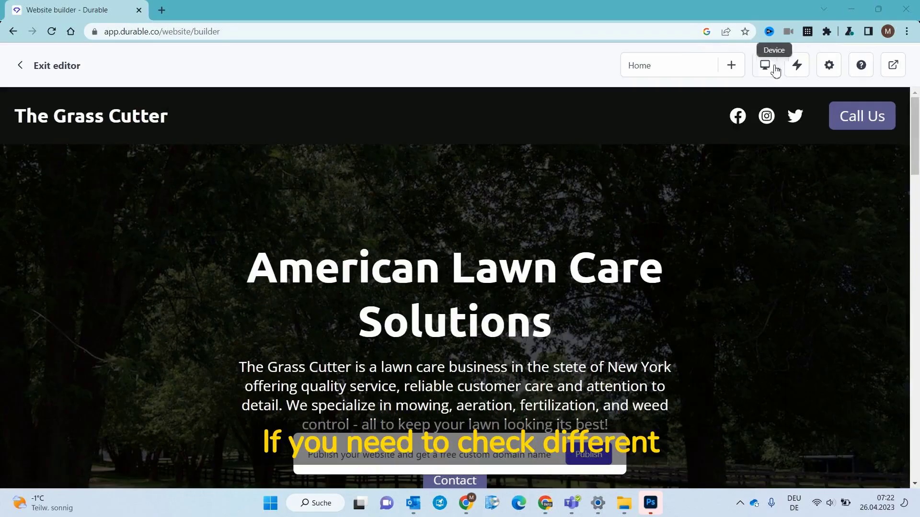
# - Preview the home page in the Phone portrait layout
pyautogui.click(767, 70)
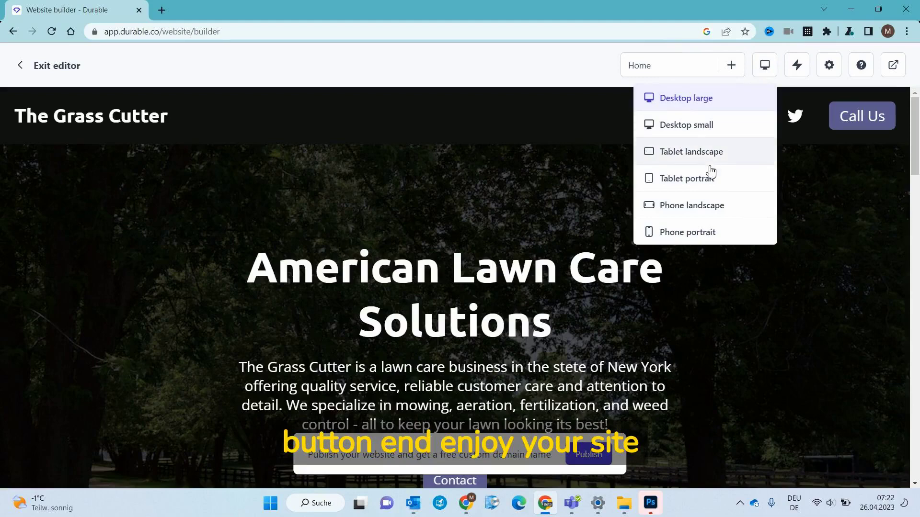
pyautogui.click(704, 233)
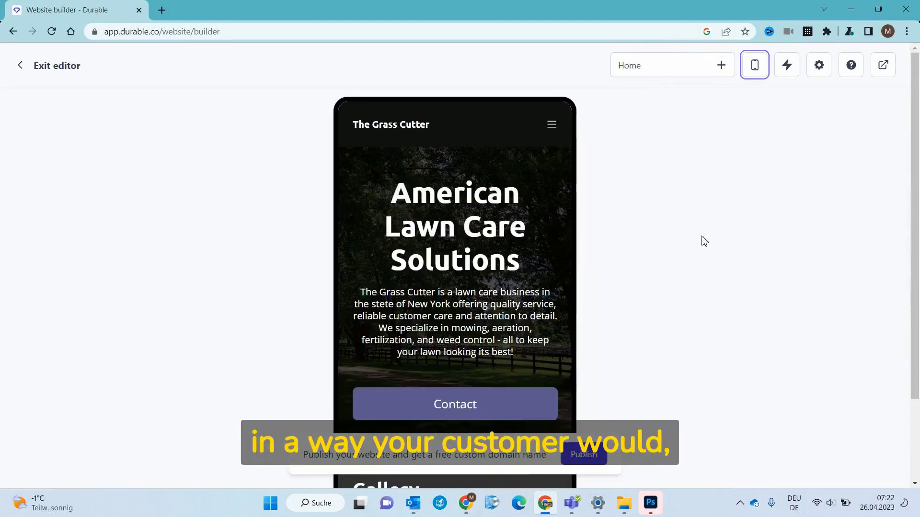
pyautogui.scroll(-2, 579, 271)
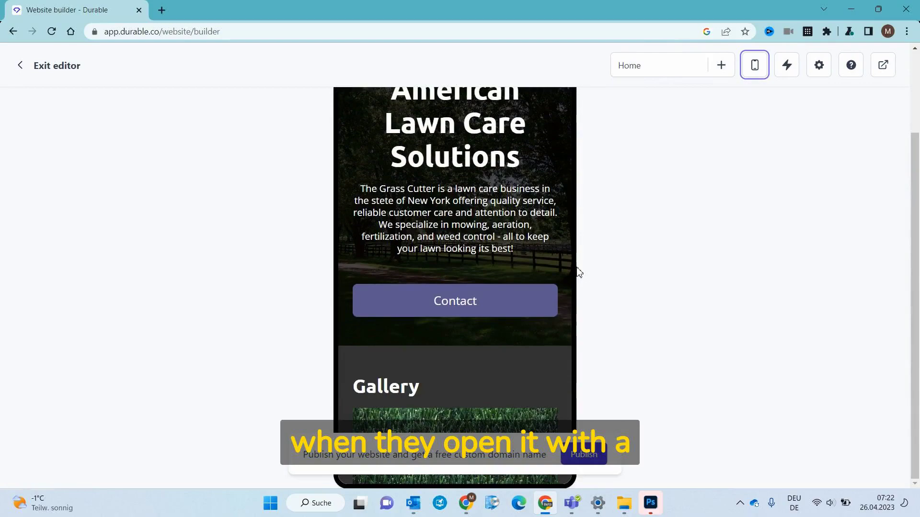
pyautogui.scroll(2, 578, 272)
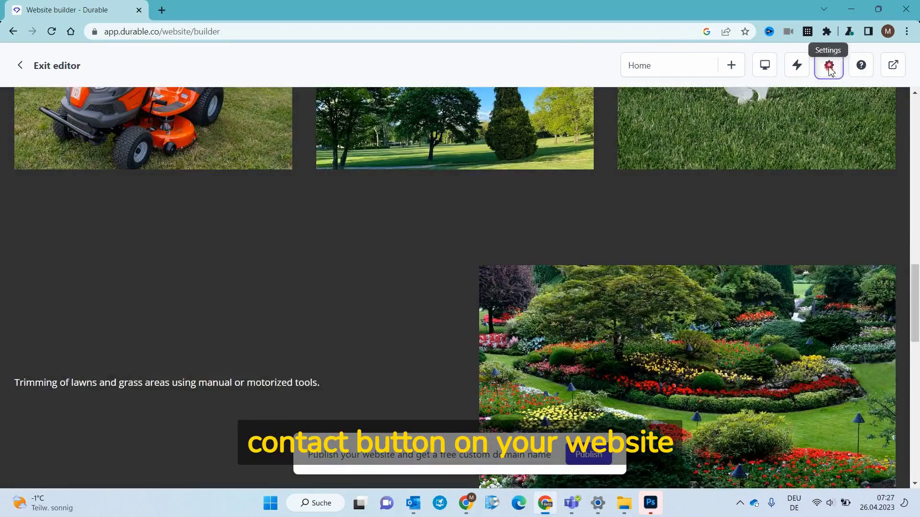
# - Review the Button, Ubuntu + Open Sans font and Browser icon site settings
pyautogui.click(829, 65)
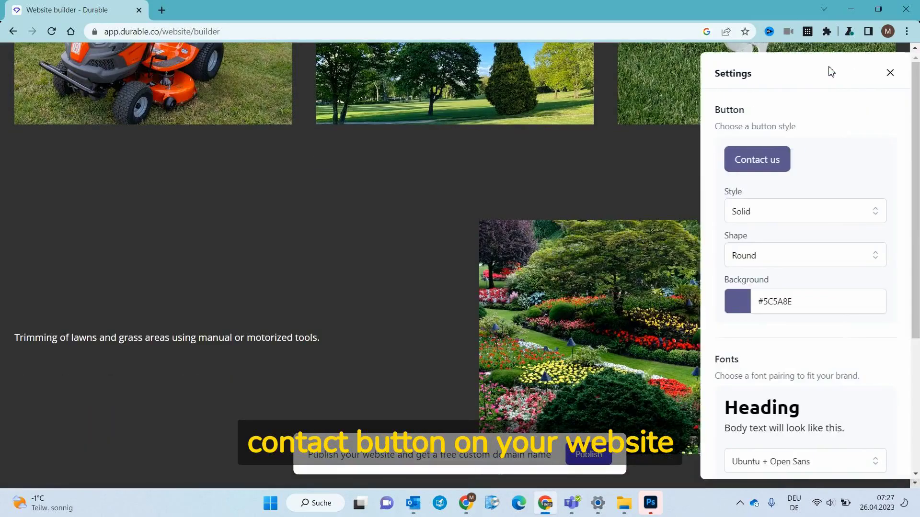
pyautogui.scroll(-4, 829, 166)
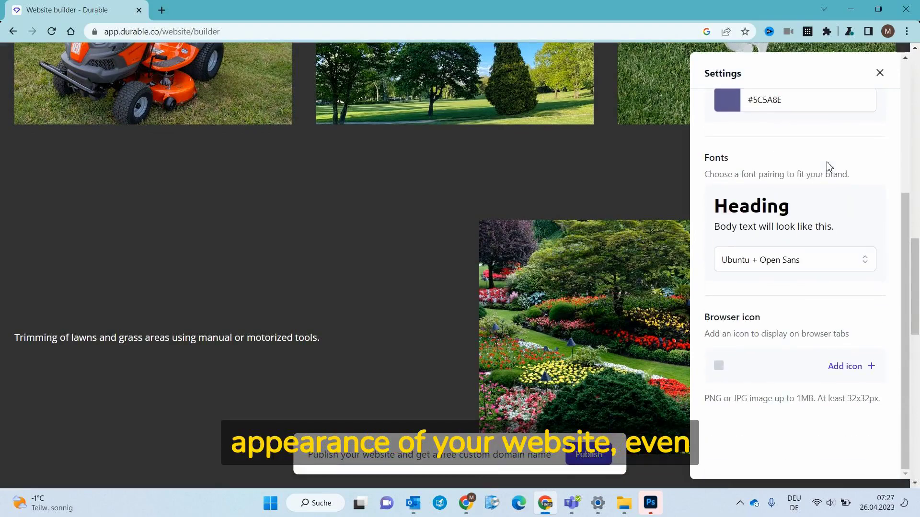
pyautogui.scroll(3, 829, 166)
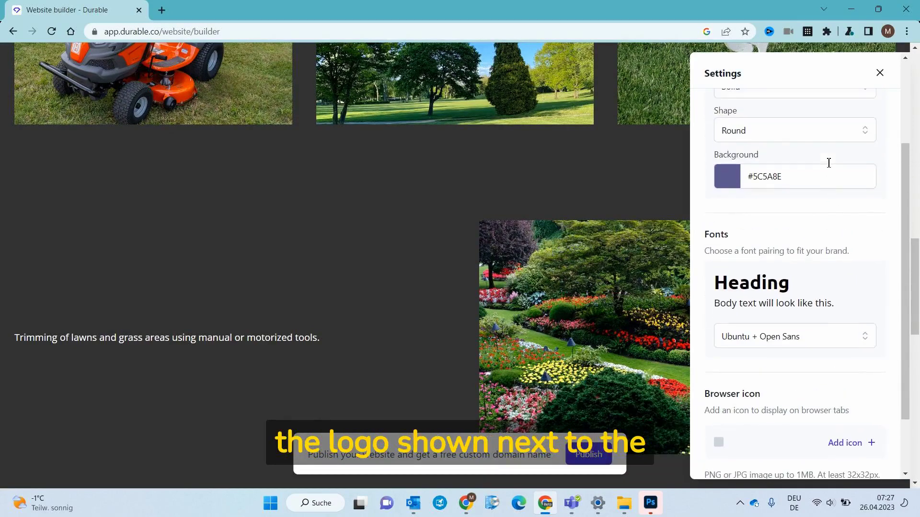
pyautogui.scroll(2, 829, 167)
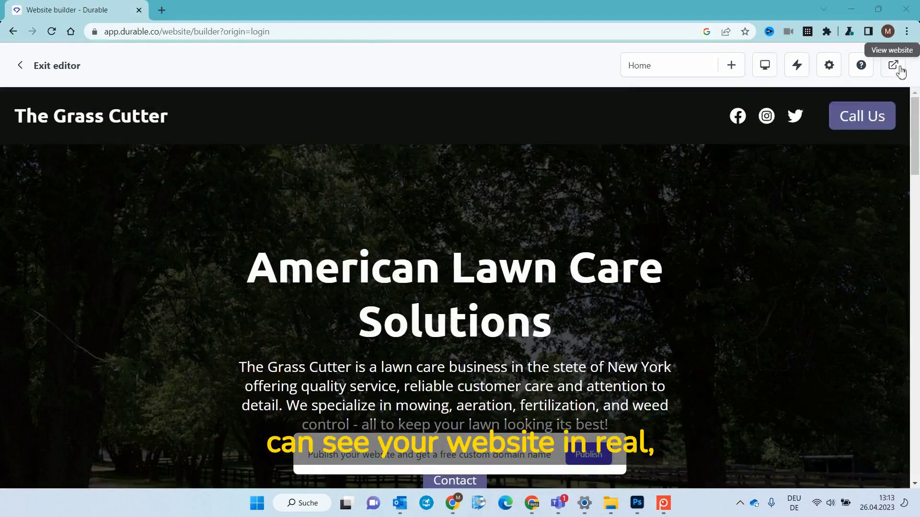
# - Generate a temporary website link and open the live Grass Cutter site
pyautogui.click(897, 69)
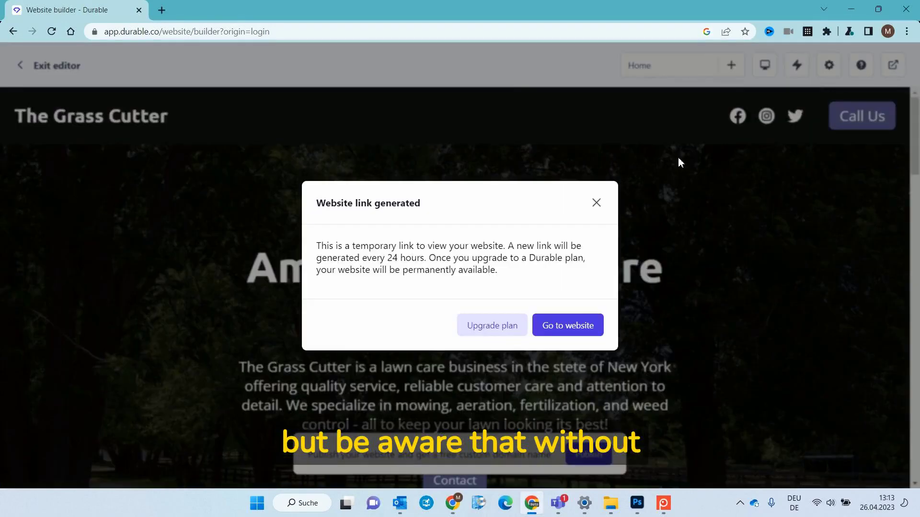
pyautogui.click(562, 330)
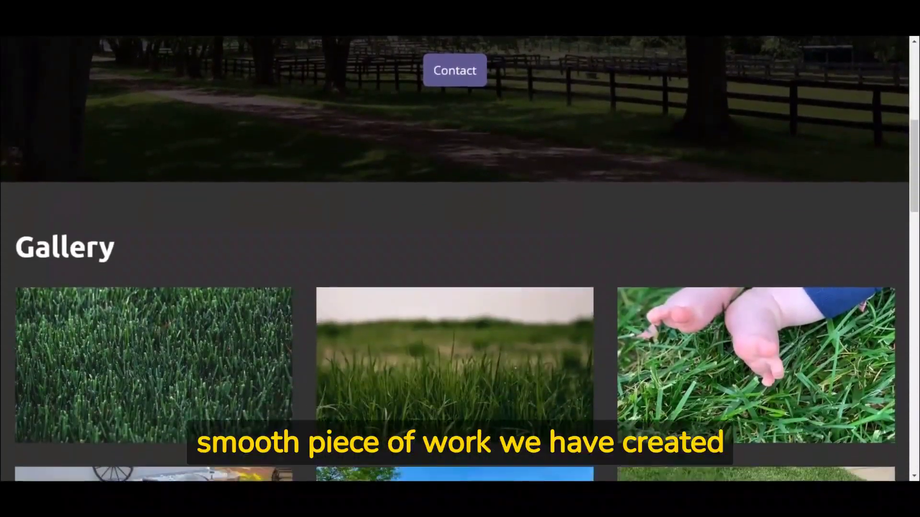
pyautogui.scroll(-5, 455, 258)
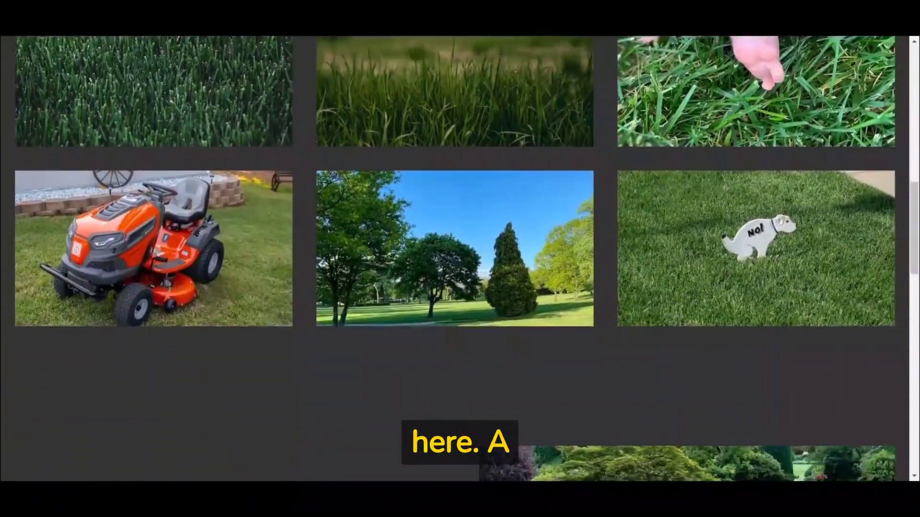
# - Scroll the live site past Gallery and the Contact form to About The Grass Cutter and the footer
pyautogui.scroll(-5, 455, 259)
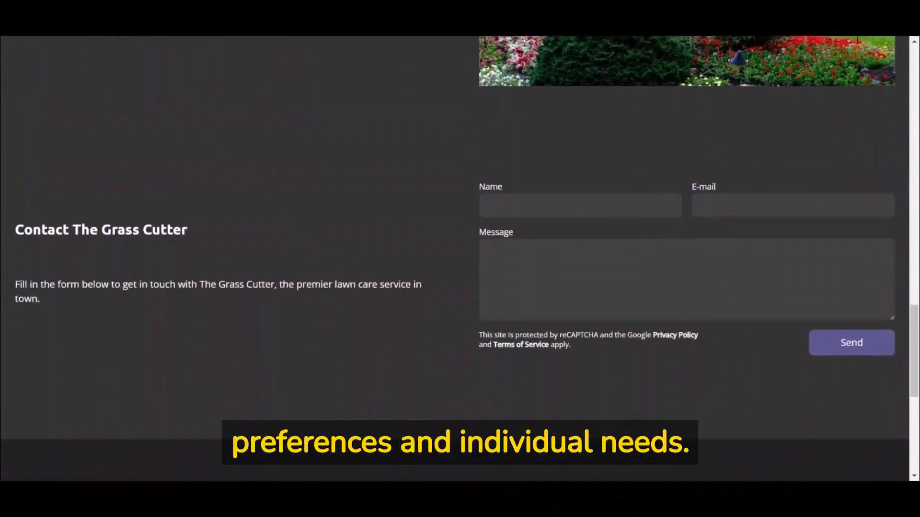
pyautogui.scroll(-6, 455, 259)
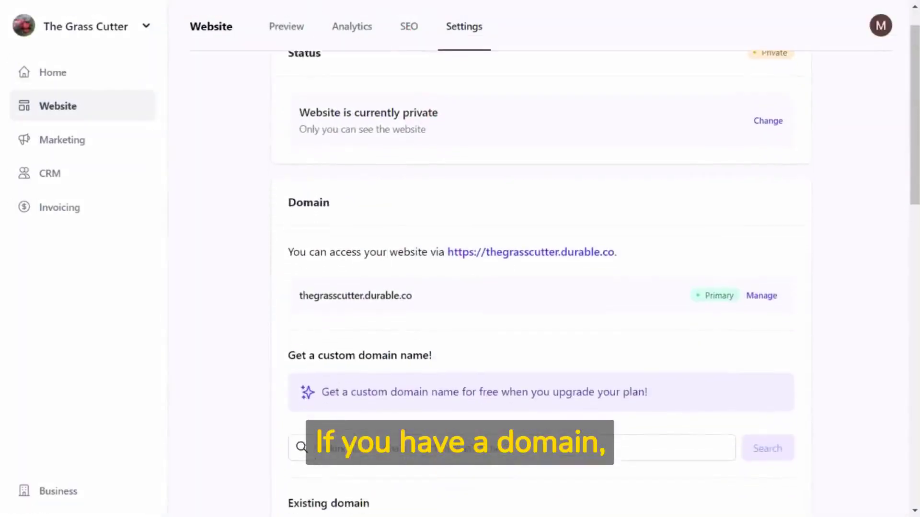
# - Scroll through the website's Domain, Search indexing and Custom code settings
pyautogui.scroll(-5, 542, 288)
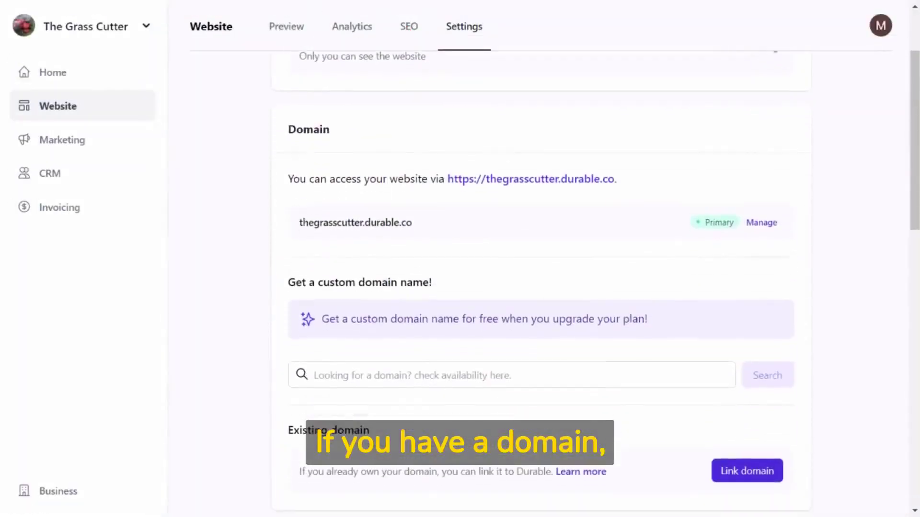
pyautogui.scroll(-6, 542, 287)
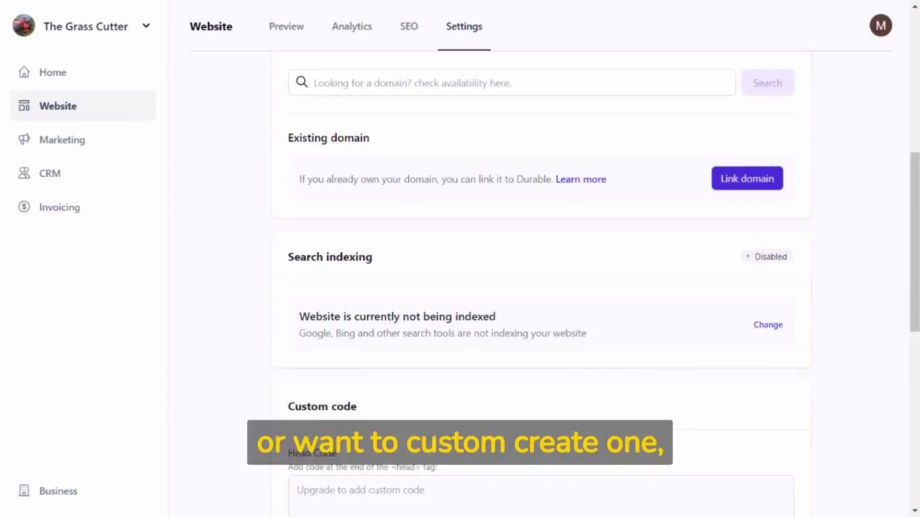
pyautogui.scroll(-6, 541, 287)
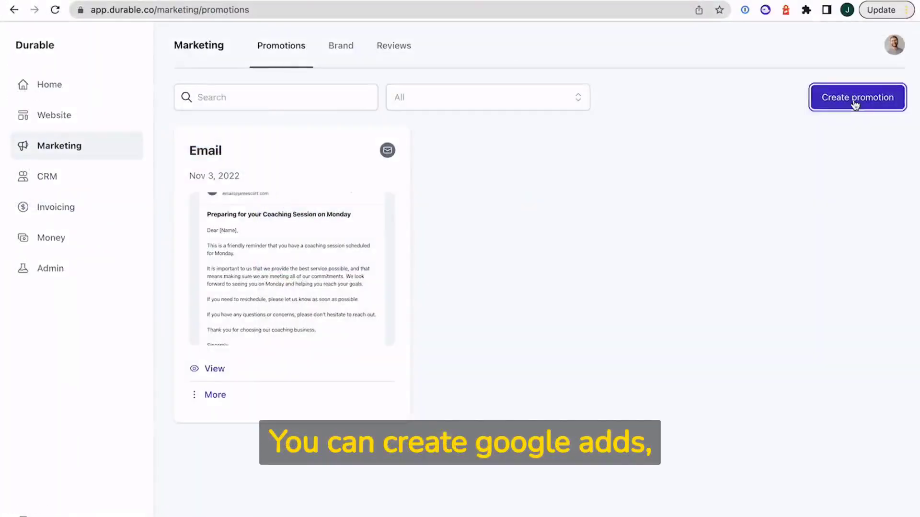
# - Generate a Professional-tone email promotion about the job scheduled Monday at 2pm
pyautogui.click(855, 98)
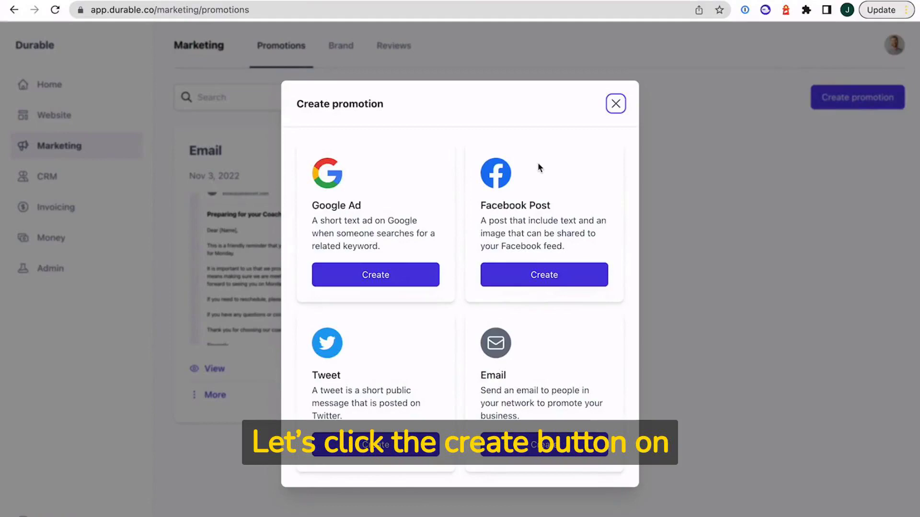
pyautogui.click(571, 447)
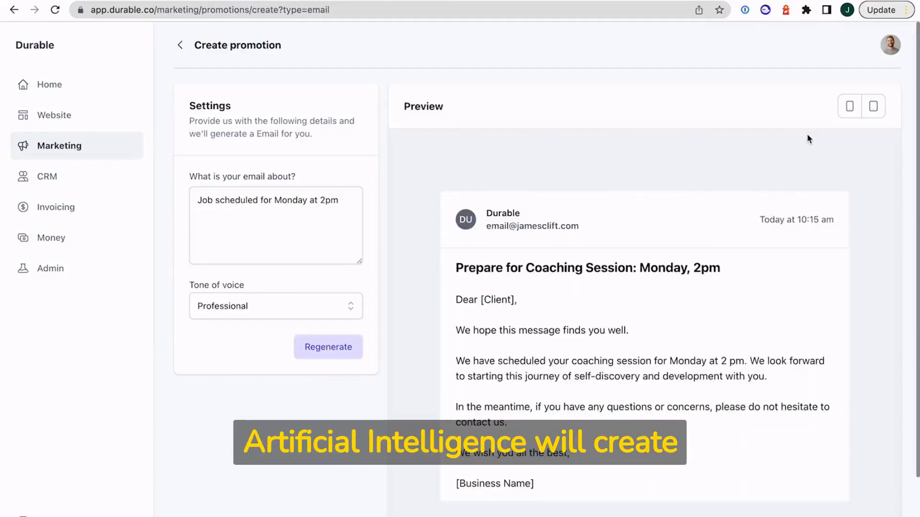
pyautogui.scroll(-2, 845, 357)
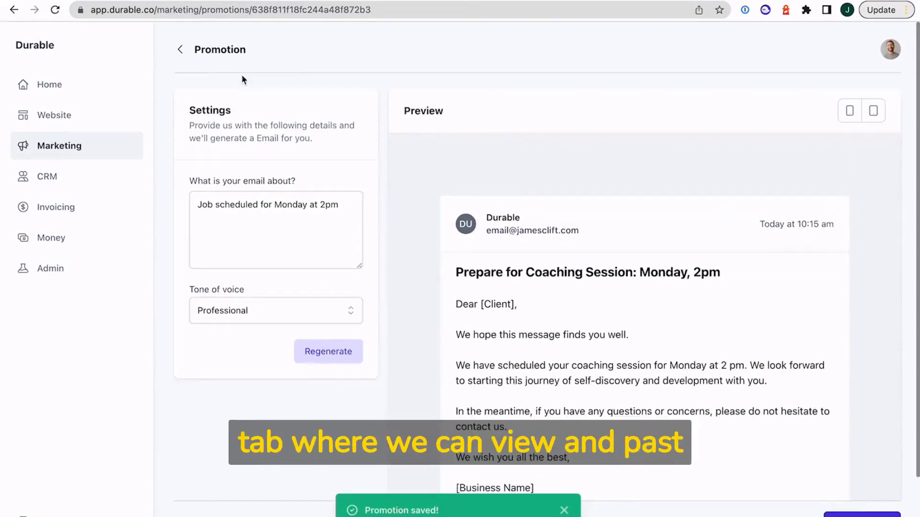
# - Reopen the newly saved email promotion from the promotions list to review it, then return
pyautogui.click(180, 45)
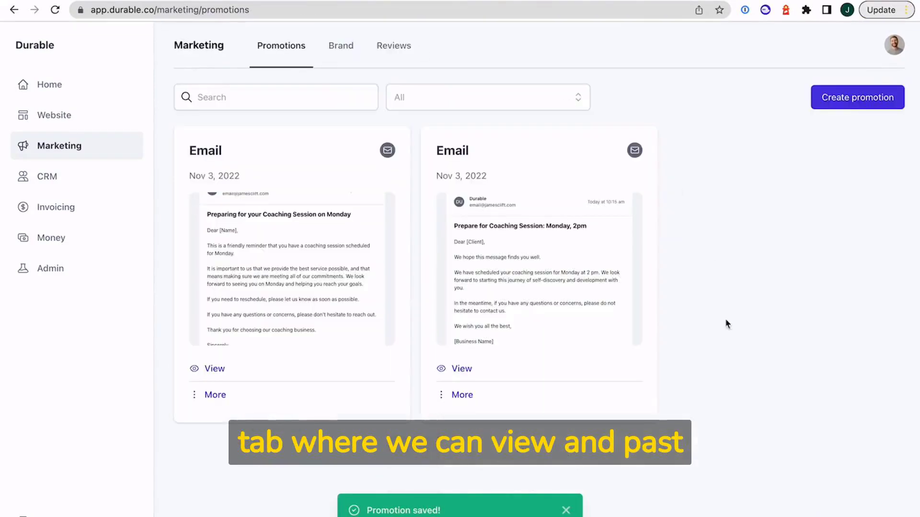
pyautogui.click(469, 369)
pyautogui.scroll(-1, 702, 350)
pyautogui.scroll(2, 702, 350)
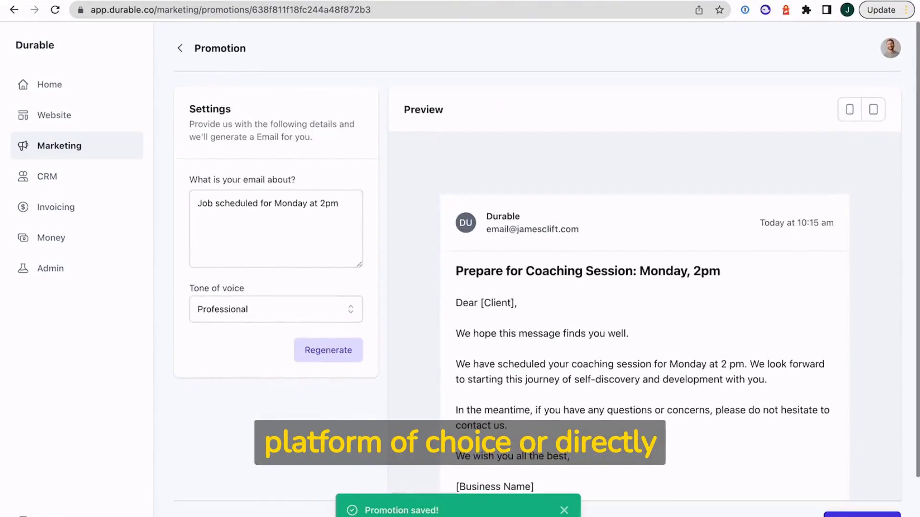
pyautogui.click(182, 46)
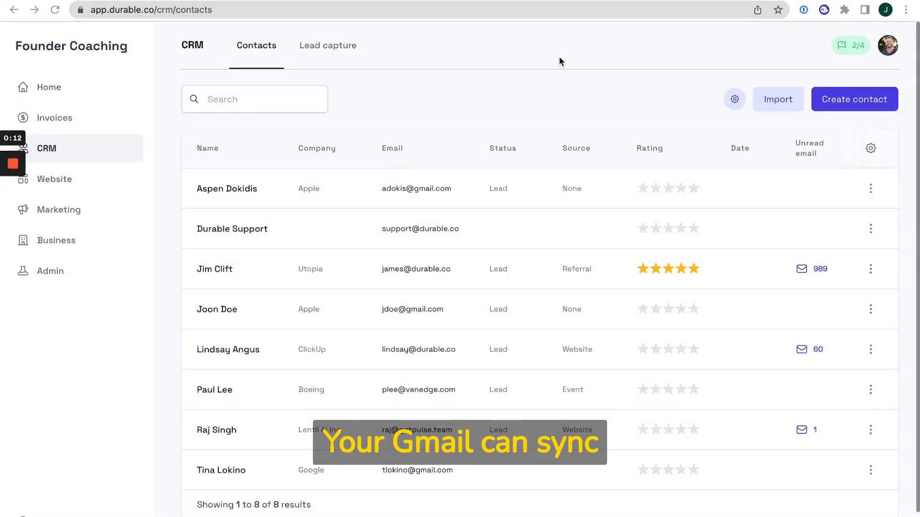
# - From the first contact's page, start an email, discard it, and return to Contacts
pyautogui.click(479, 177)
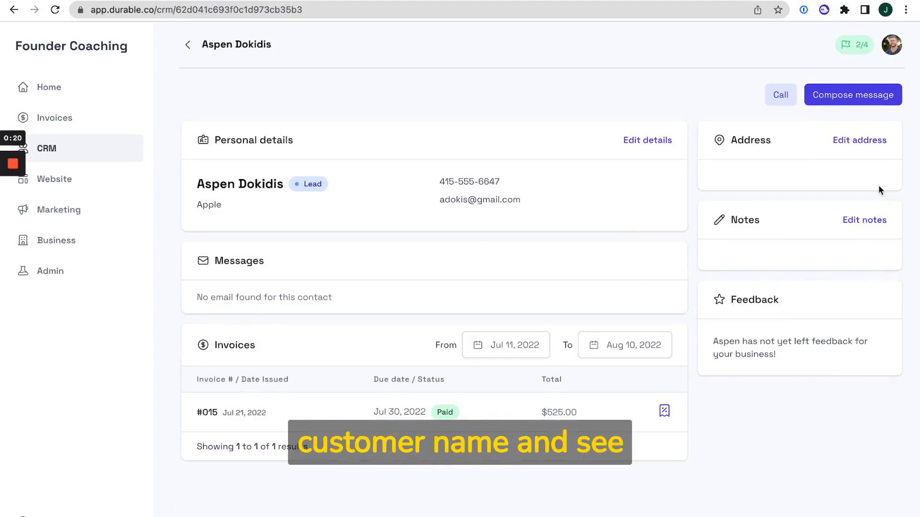
pyautogui.click(884, 95)
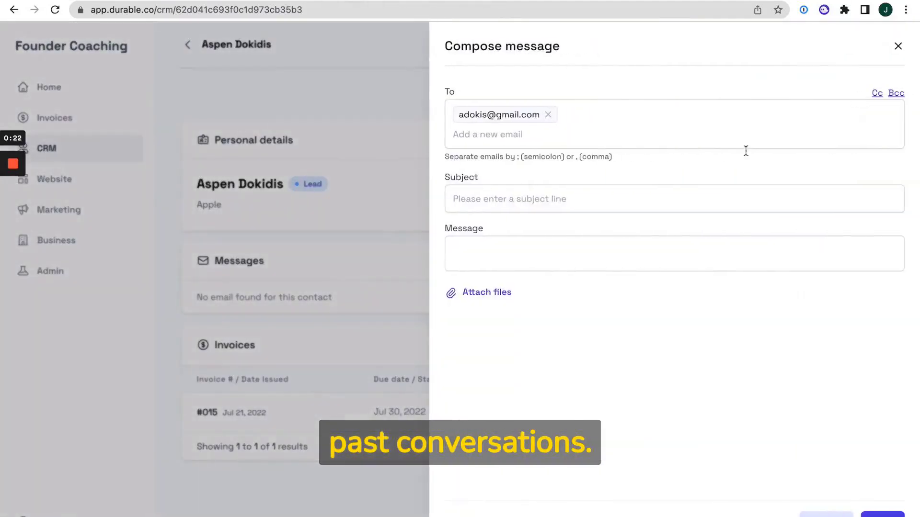
pyautogui.click(897, 48)
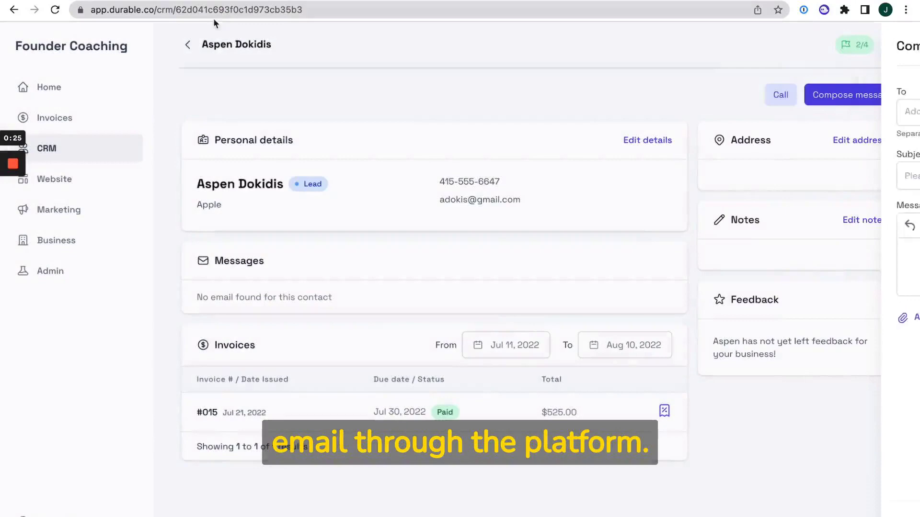
pyautogui.click(187, 44)
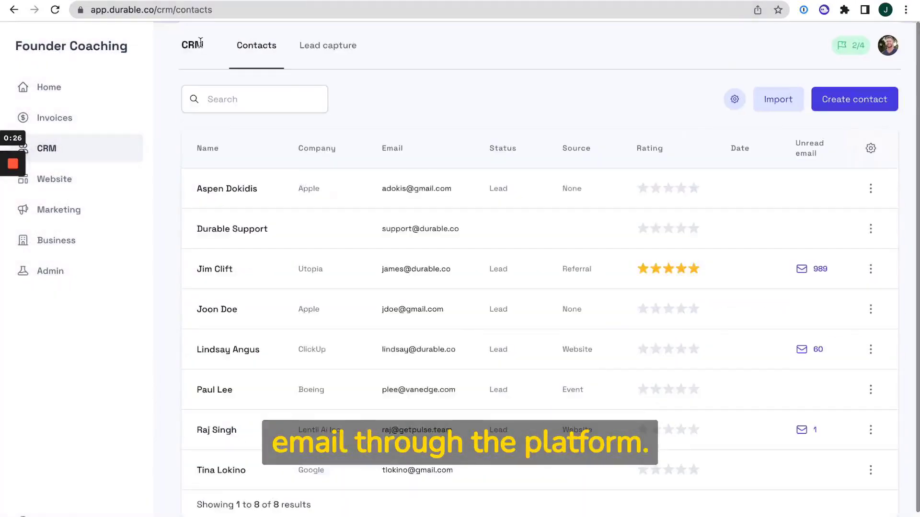
# - Look over the Create contact form and close it without saving
pyautogui.click(836, 100)
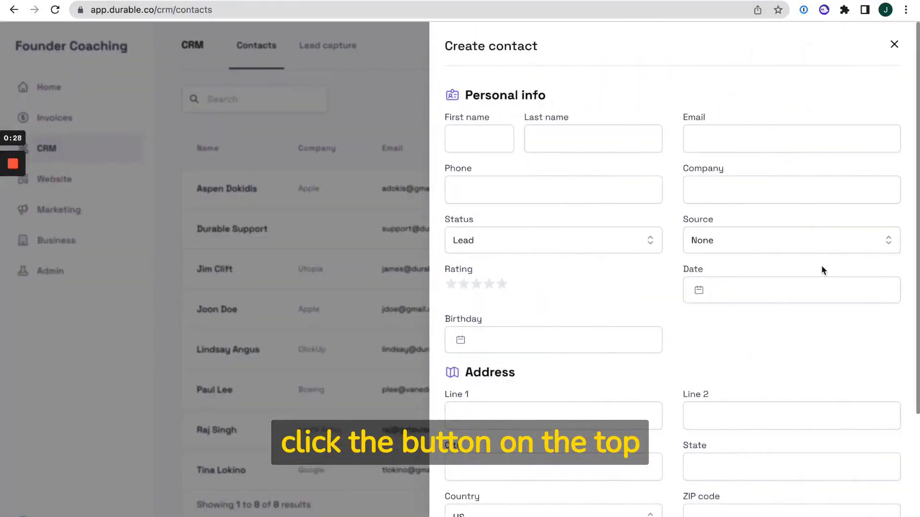
pyautogui.scroll(-5, 831, 358)
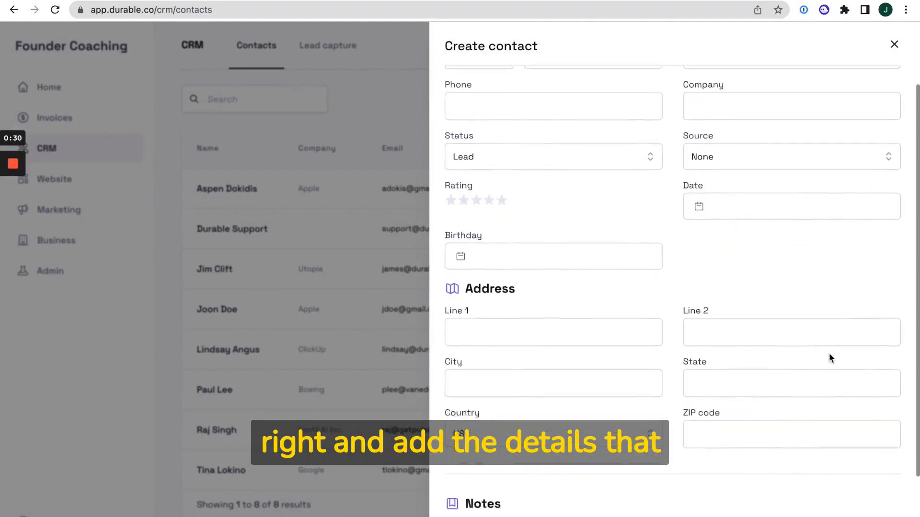
pyautogui.scroll(5, 829, 355)
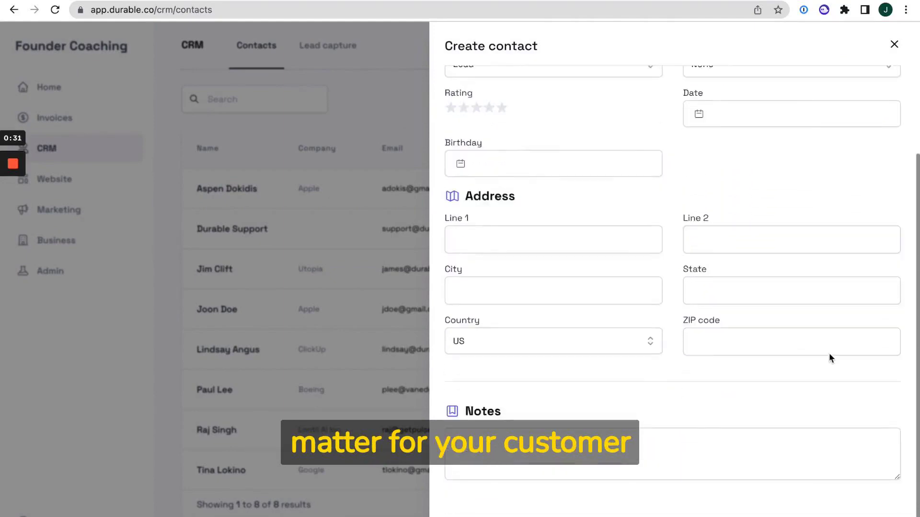
pyautogui.click(894, 44)
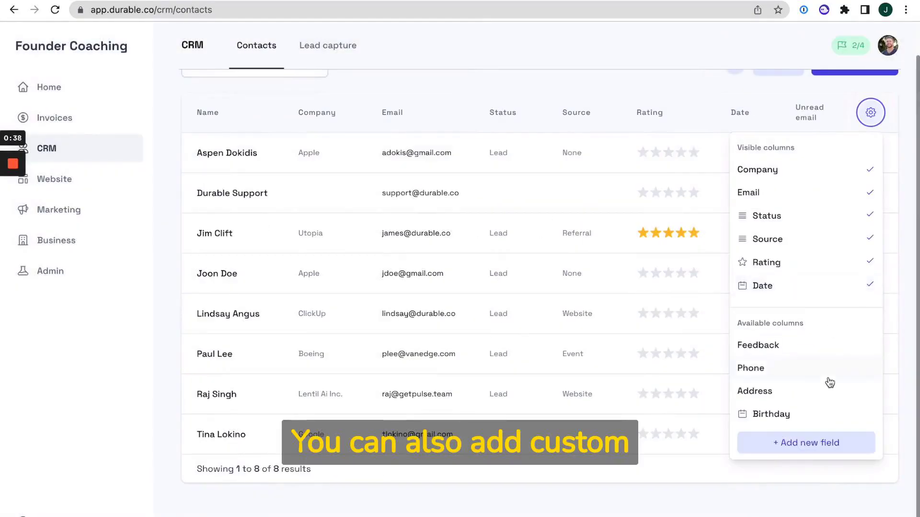
# - Check the custom contact field types, dismiss them, and switch to Lead capture settings
pyautogui.click(822, 443)
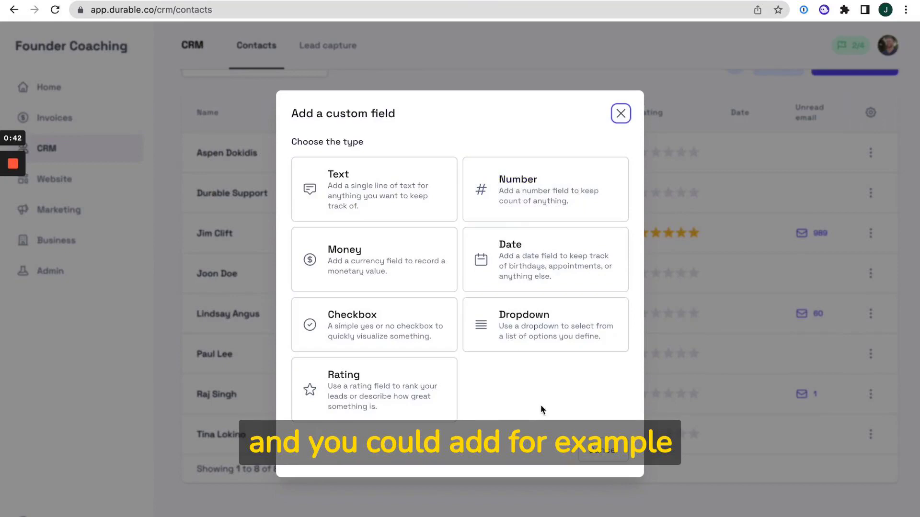
pyautogui.click(625, 117)
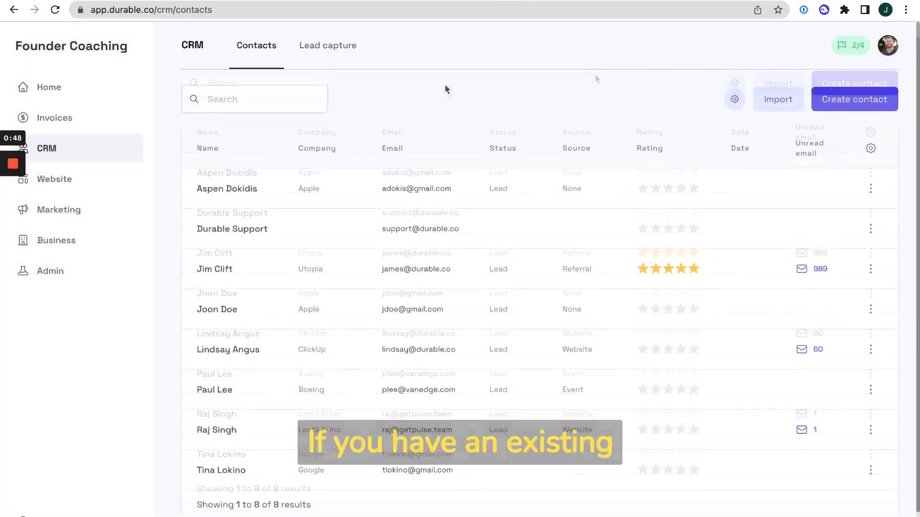
pyautogui.click(348, 61)
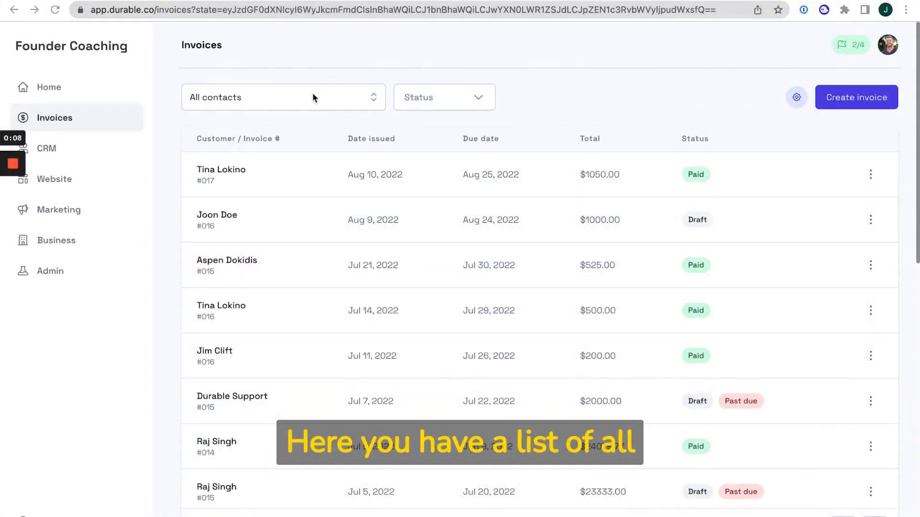
# - Check the invoice filters by contact and by status, leaving them unchanged
pyautogui.click(314, 96)
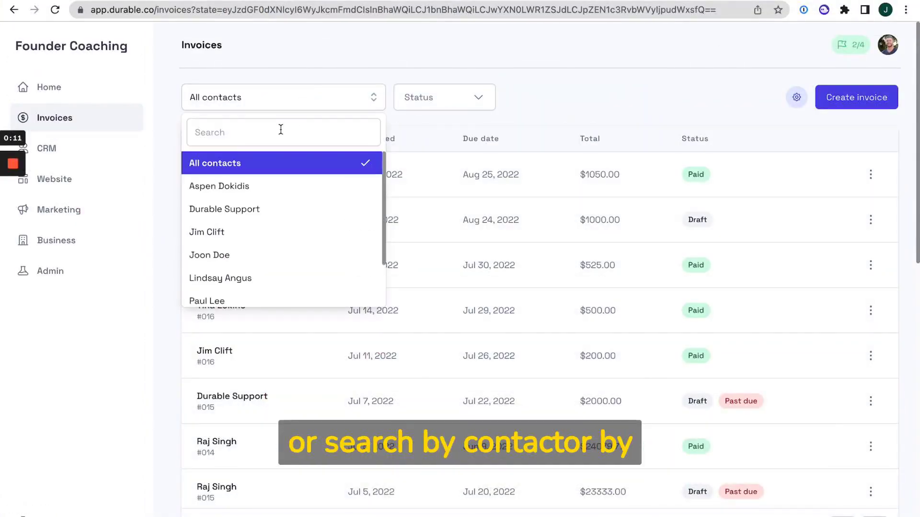
pyautogui.click(467, 109)
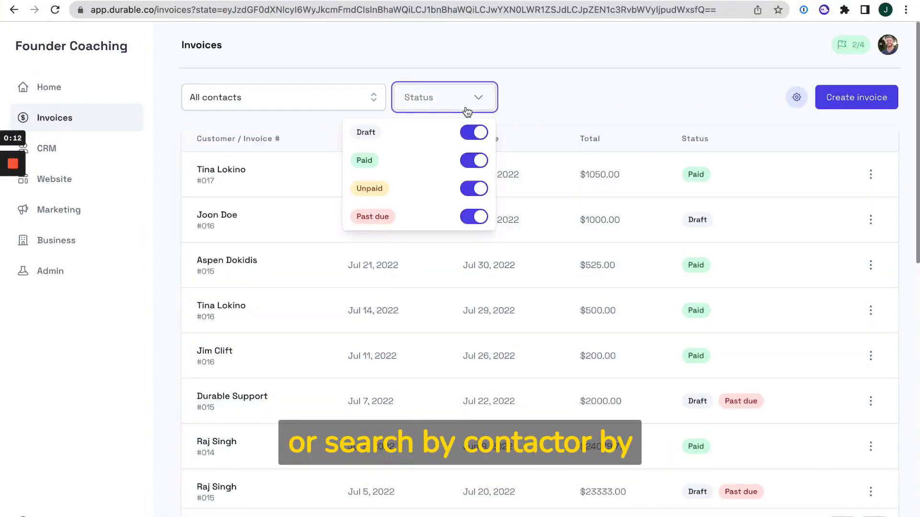
pyautogui.click(597, 96)
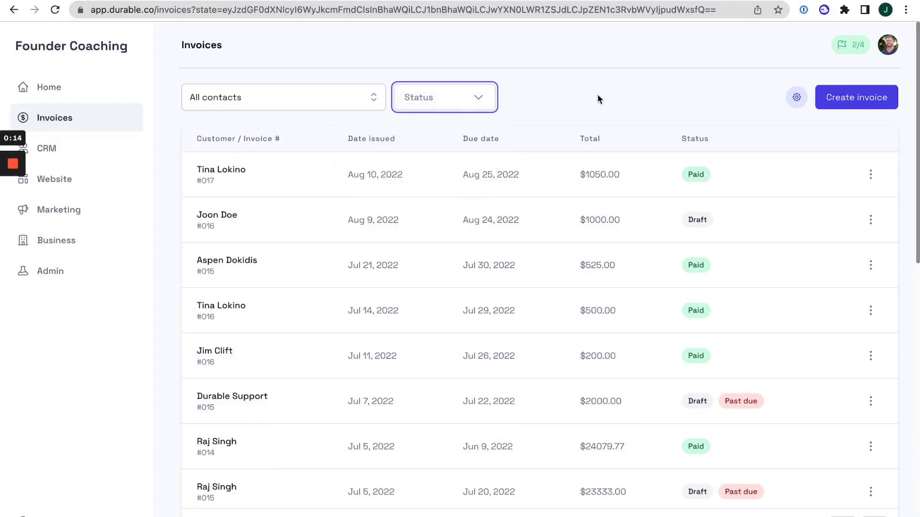
# - Create draft invoice #018 for an existing contact with one $1,000 item, and preview it
pyautogui.click(877, 104)
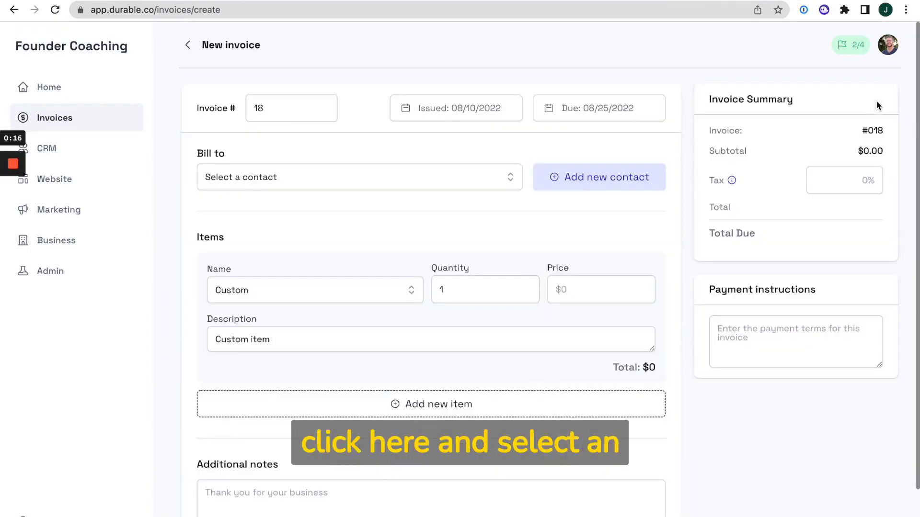
pyautogui.click(381, 176)
pyautogui.scroll(-2, 381, 317)
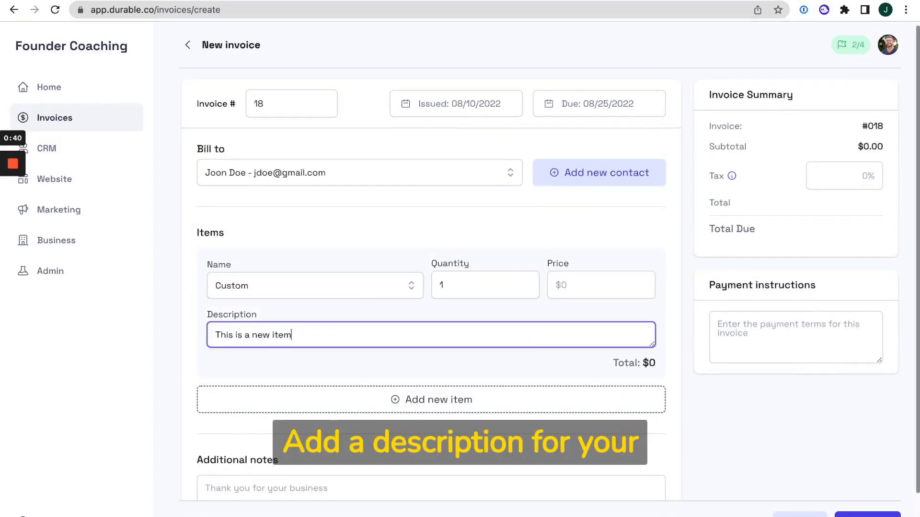
pyautogui.click(602, 290)
pyautogui.write('10')
pyautogui.scroll(-2, 577, 420)
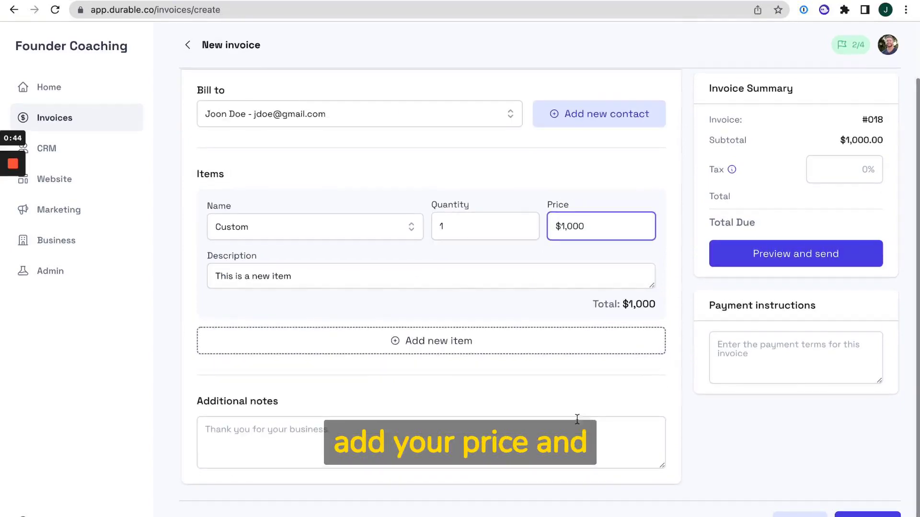
pyautogui.scroll(2, 767, 364)
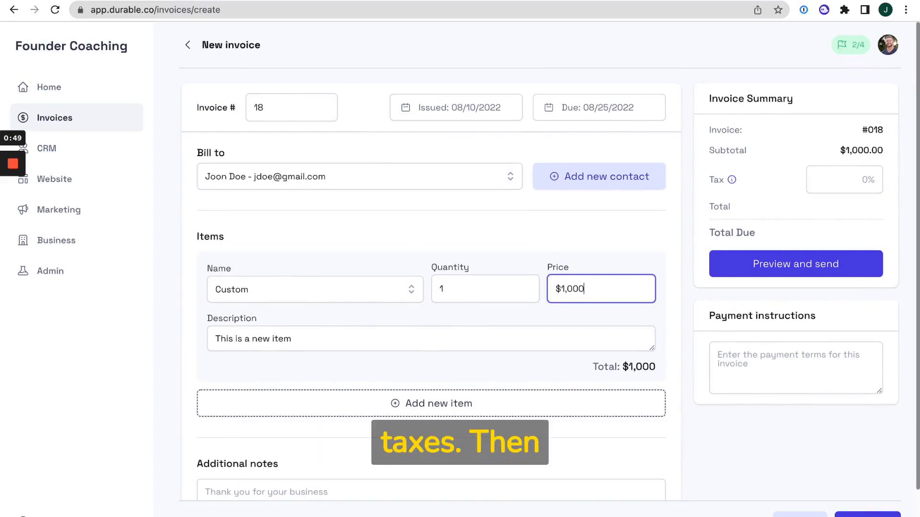
pyautogui.click(837, 277)
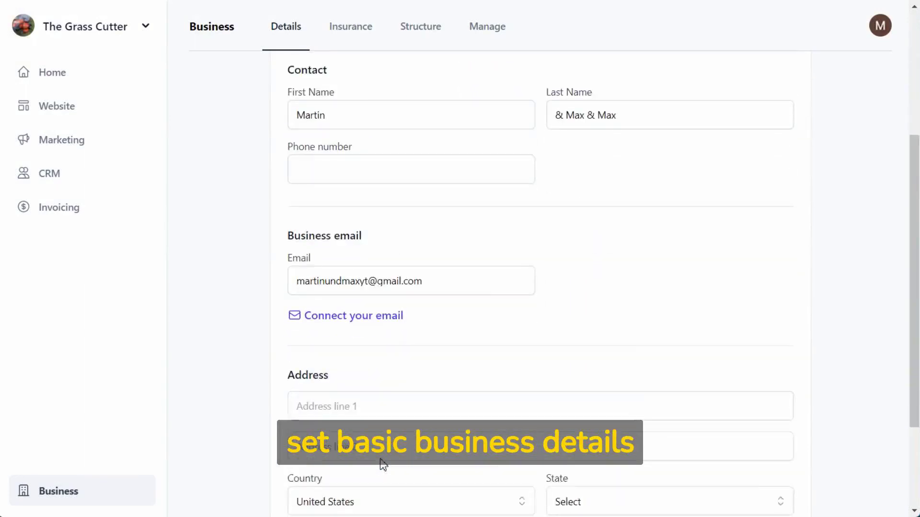
# - Review the Insurance and Structure tabs, then the Manage tab's 7-day trial plan
pyautogui.scroll(6, 383, 464)
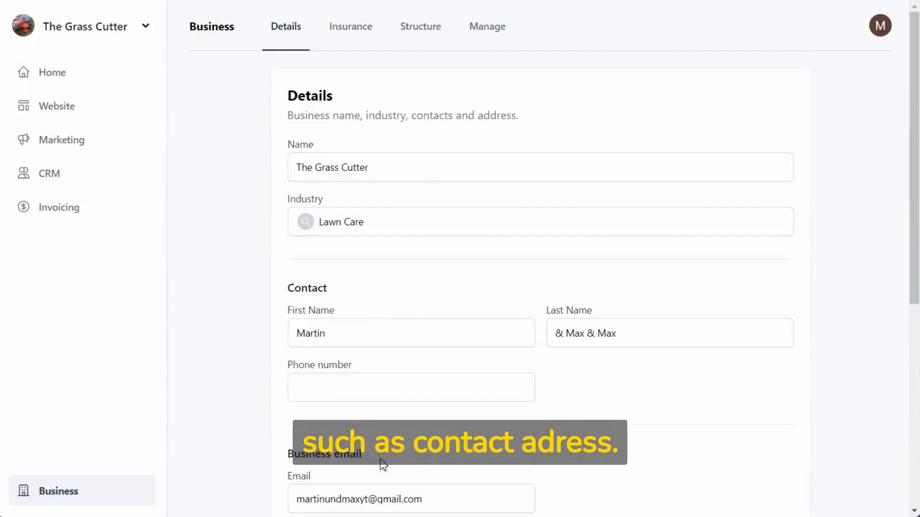
pyautogui.click(356, 28)
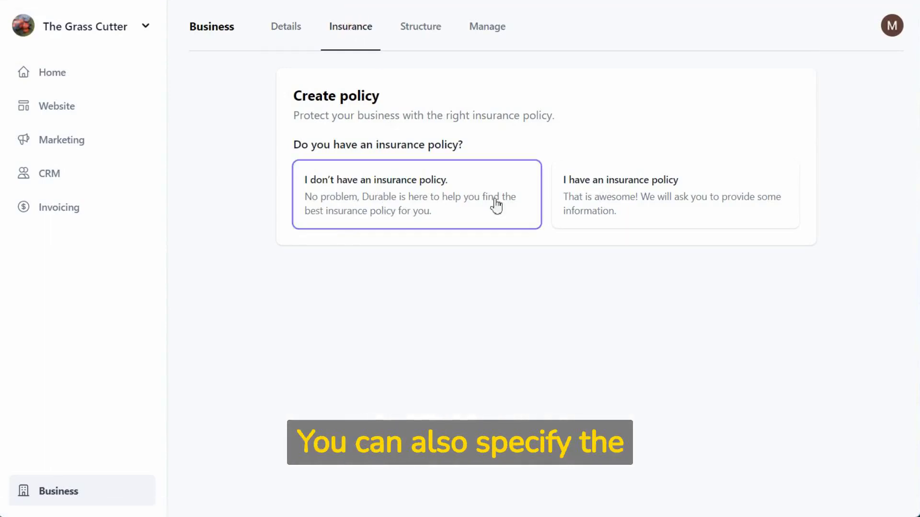
pyautogui.click(430, 34)
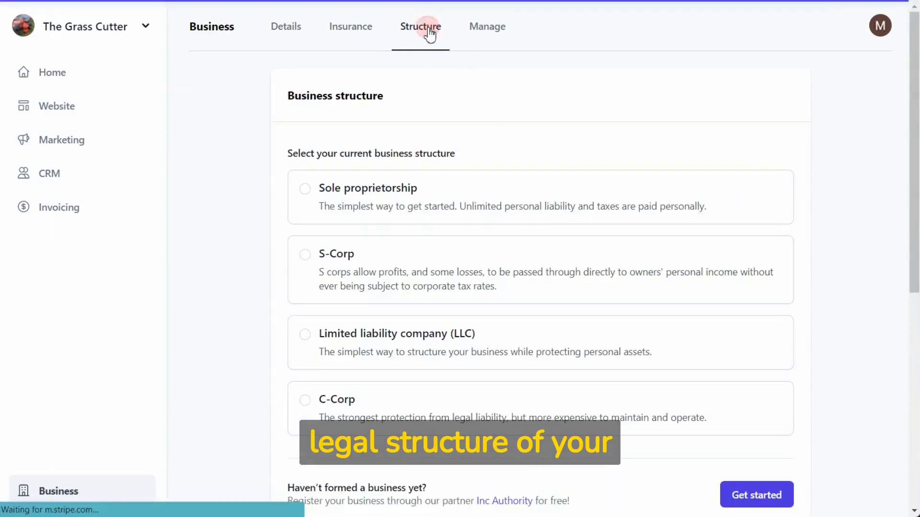
pyautogui.scroll(-2, 468, 258)
pyautogui.scroll(-6, 469, 257)
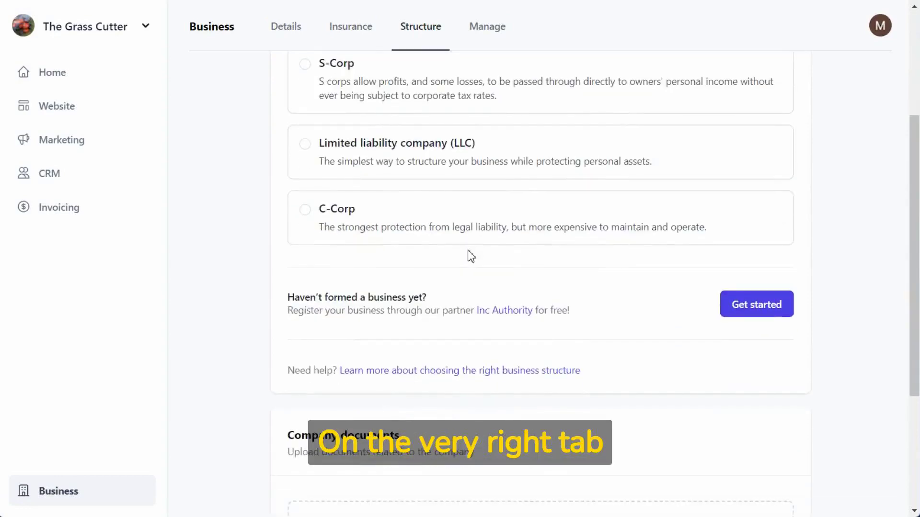
pyautogui.click(487, 23)
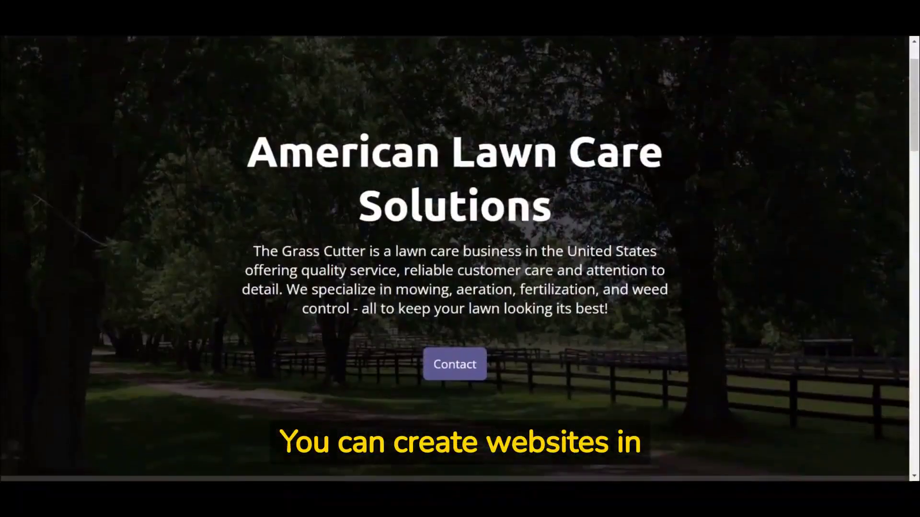
# - Scroll the live Grass Cutter site down to its Gallery of lawn photos
pyautogui.scroll(-7, 460, 258)
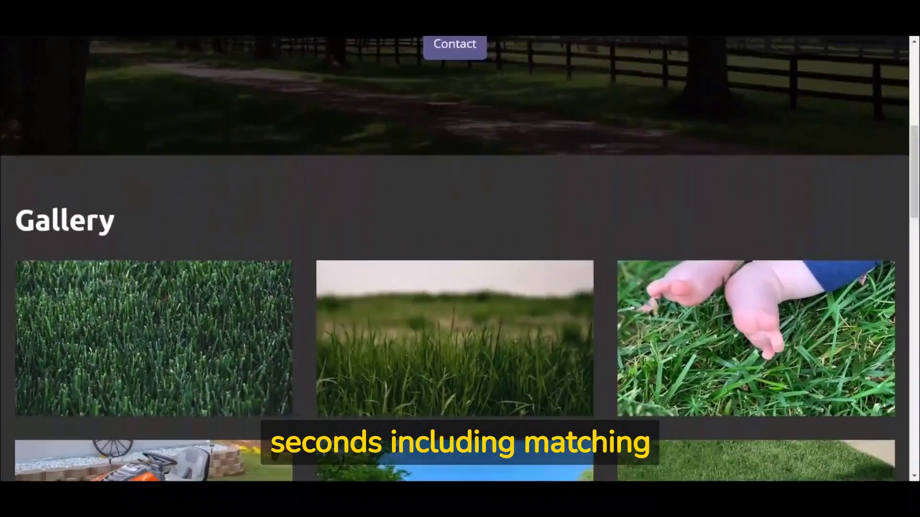